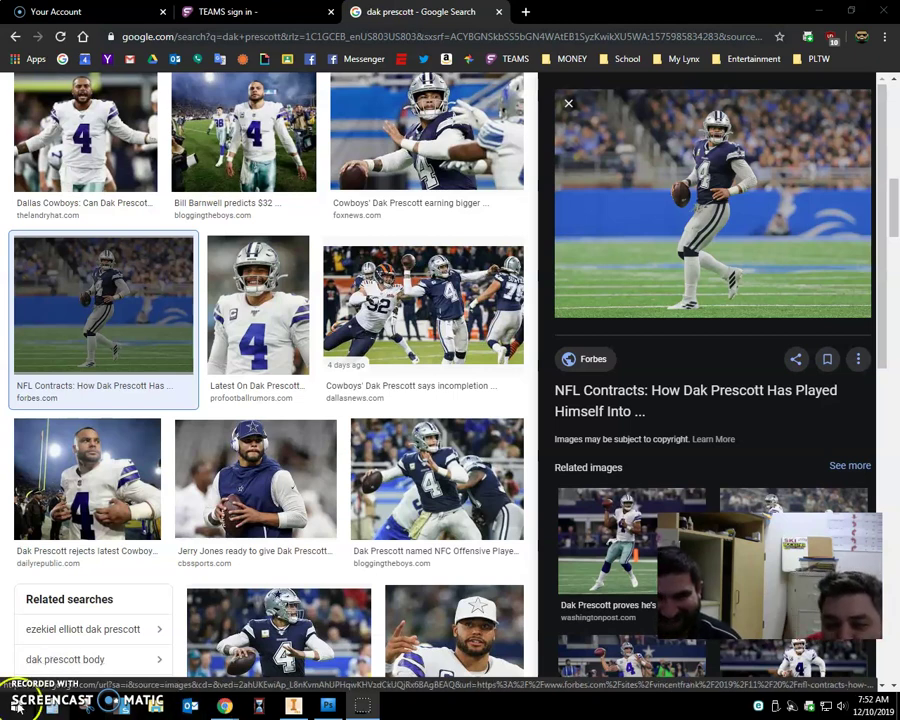
Start a new 8.5 × 11 in, 300 ppi document, then cancel it, leaving Photoshop empty
{"action": "left_click", "coordinate": [329, 705]}
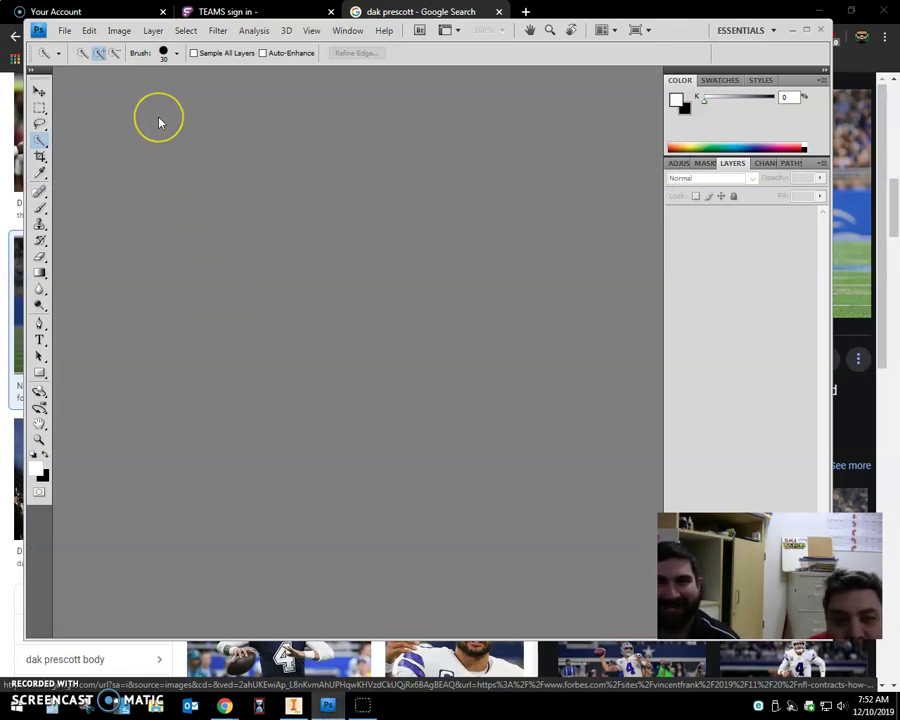
{"action": "left_click", "coordinate": [64, 31]}
{"action": "left_click", "coordinate": [76, 48]}
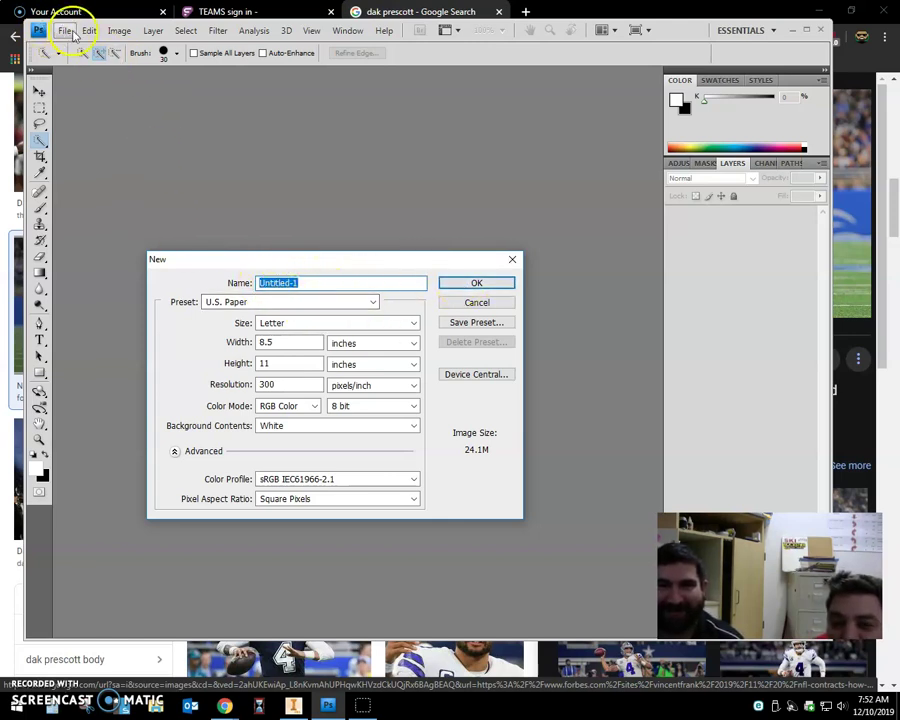
{"action": "left_click", "coordinate": [494, 312]}
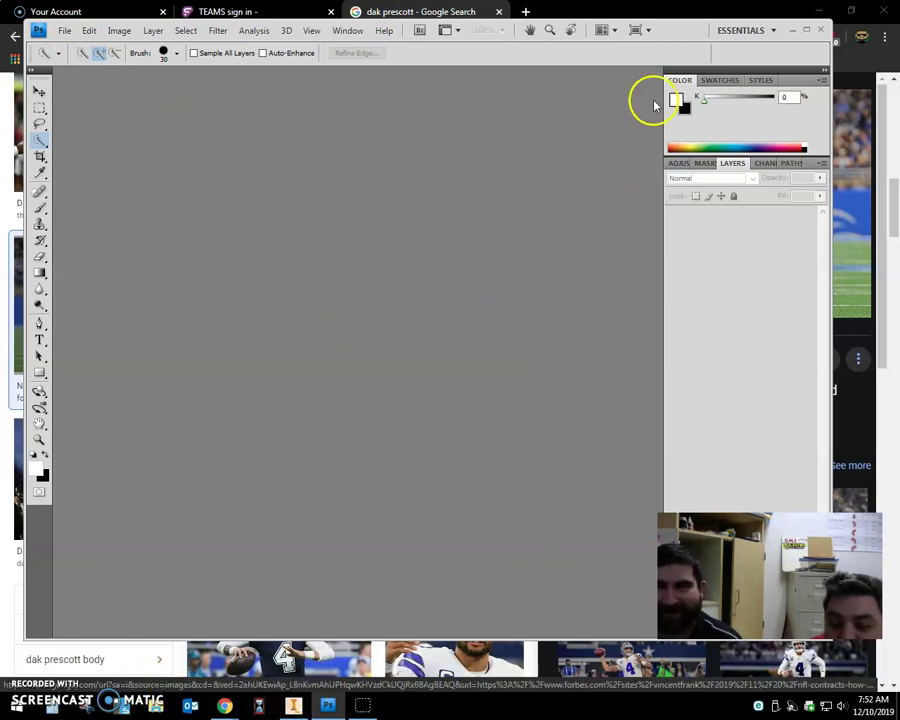
Save the Forbes photo of Dak Prescott running with the football to Pictures as DAK.jpg
{"action": "key", "text": "alt+Tab"}
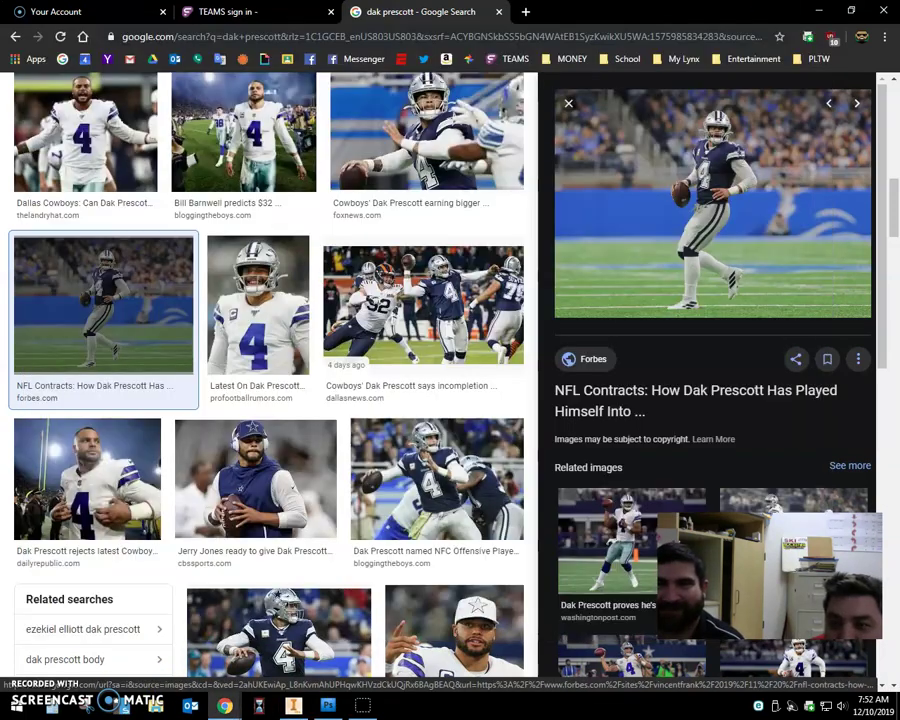
{"action": "right_click", "coordinate": [715, 188]}
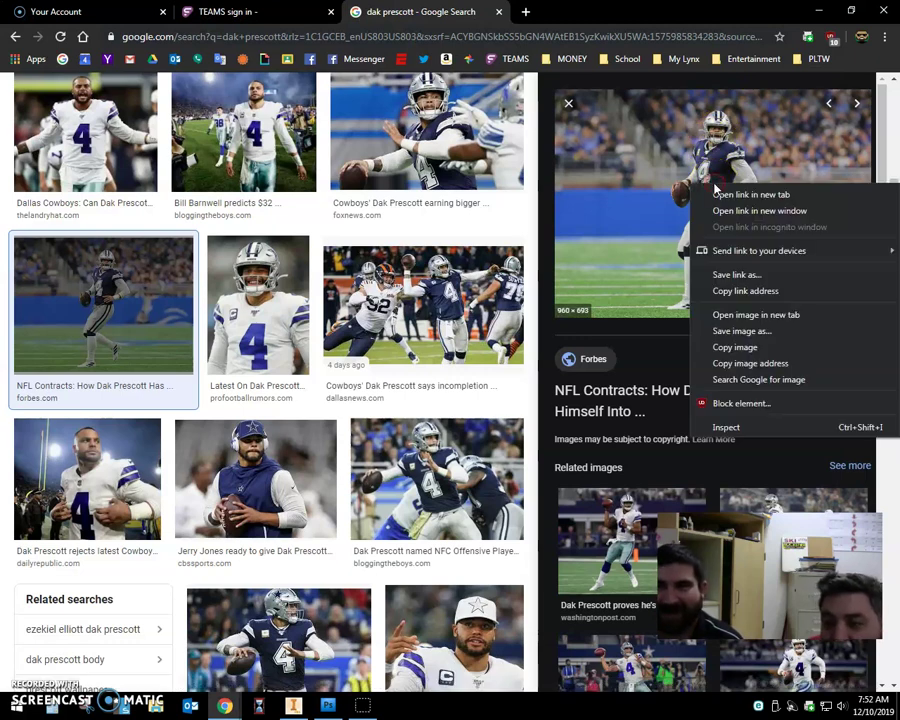
{"action": "left_click", "coordinate": [737, 346]}
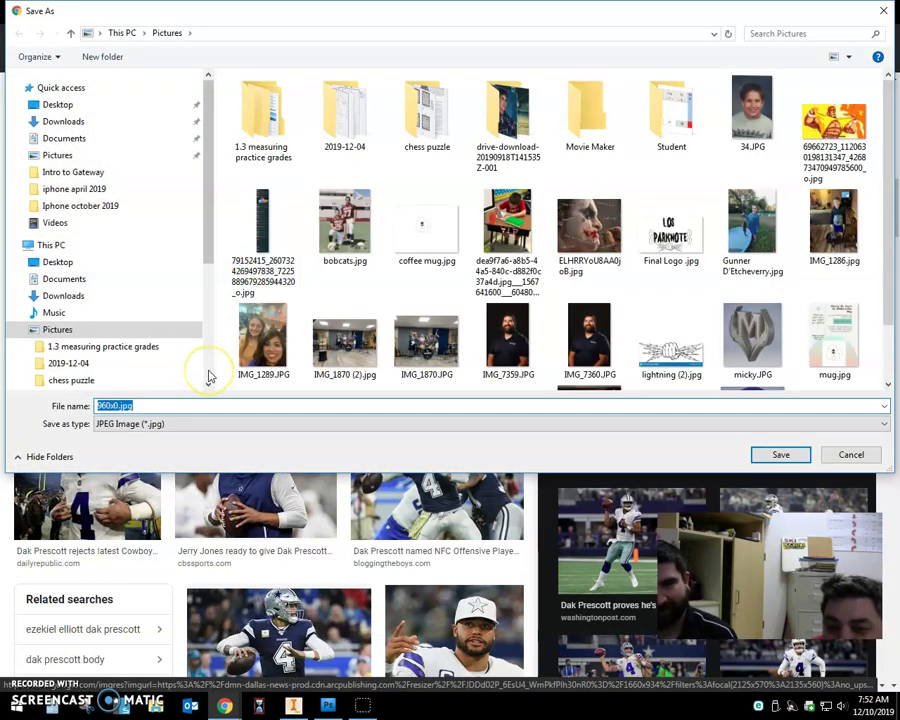
{"action": "type", "text": "DAK"}
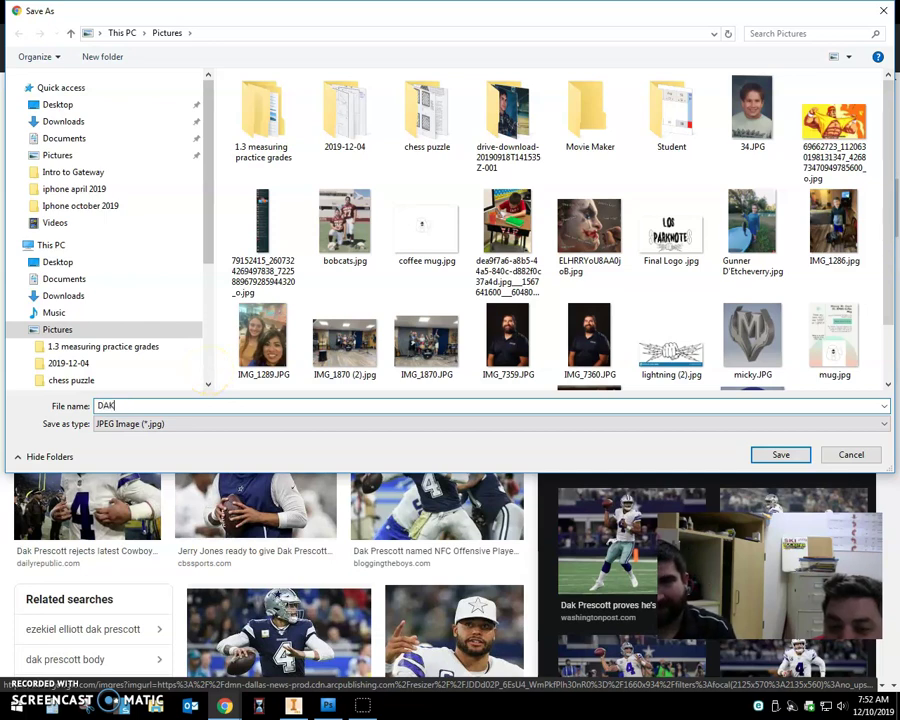
{"action": "left_click", "coordinate": [790, 455]}
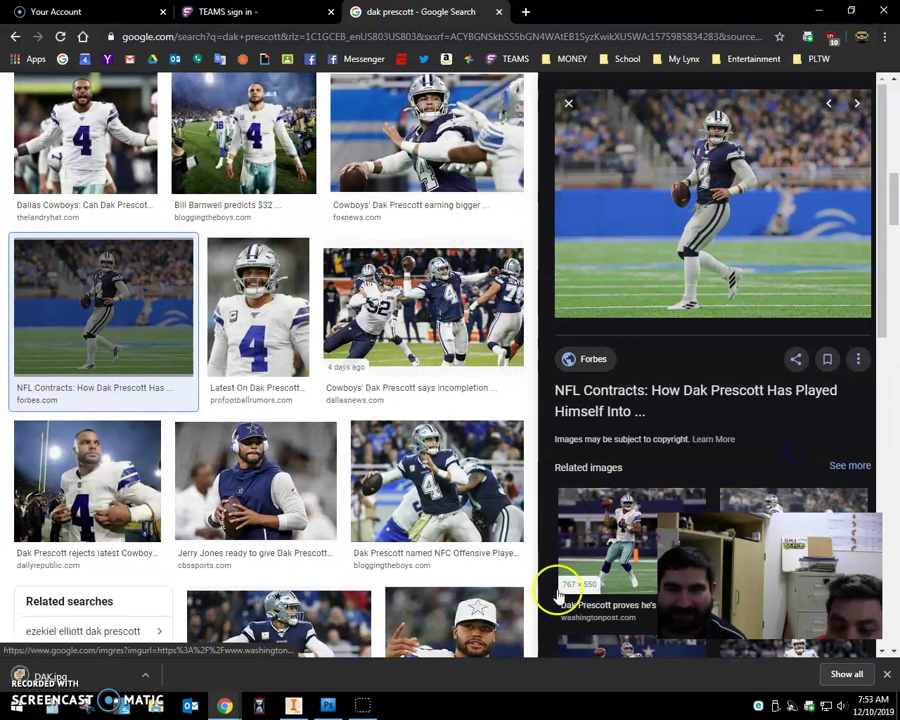
Drag DAK.jpg from Chrome's download bar into Photoshop and show the selection tool flyout
{"action": "left_click", "coordinate": [325, 707]}
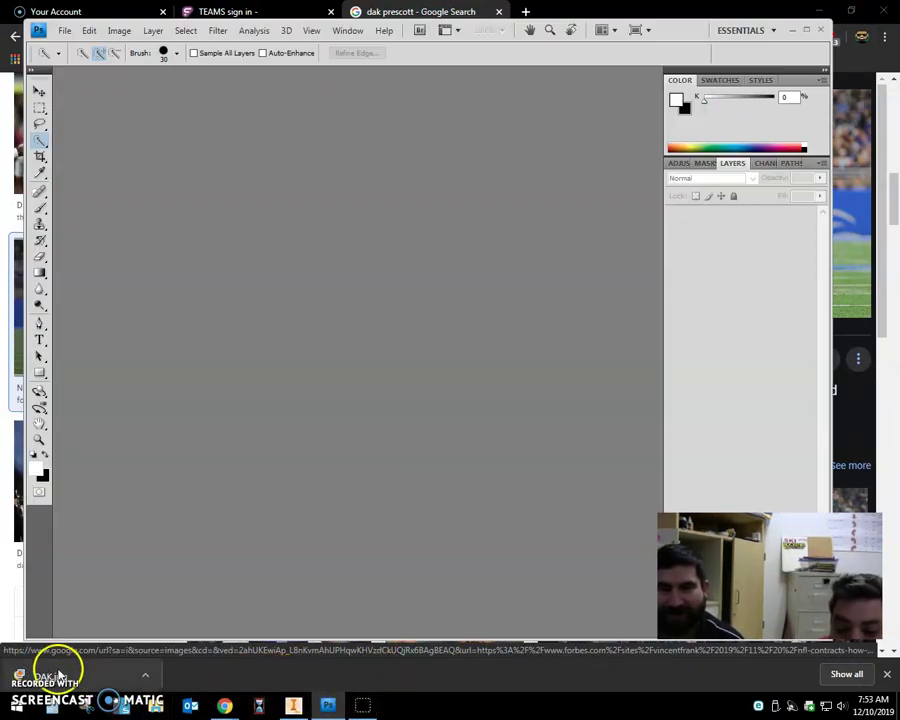
{"action": "left_click_drag", "start_coordinate": [50, 677], "coordinate": [368, 284]}
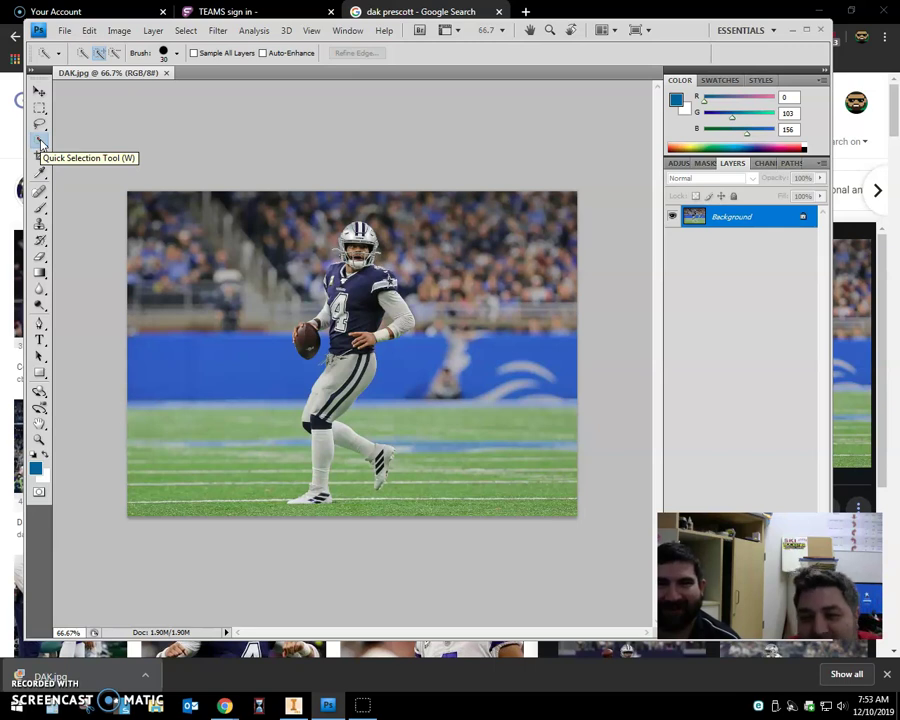
{"action": "left_click", "coordinate": [40, 143]}
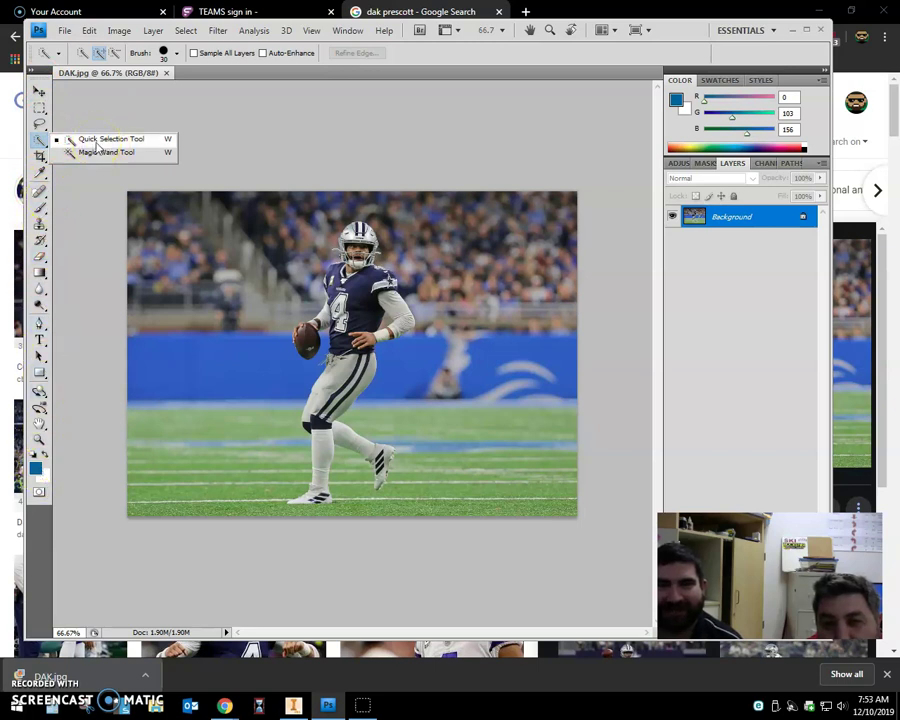
Zoom to 200% and quick-select the helmet, facemask, neck, jersey, arms and hand
{"action": "left_click", "coordinate": [100, 140]}
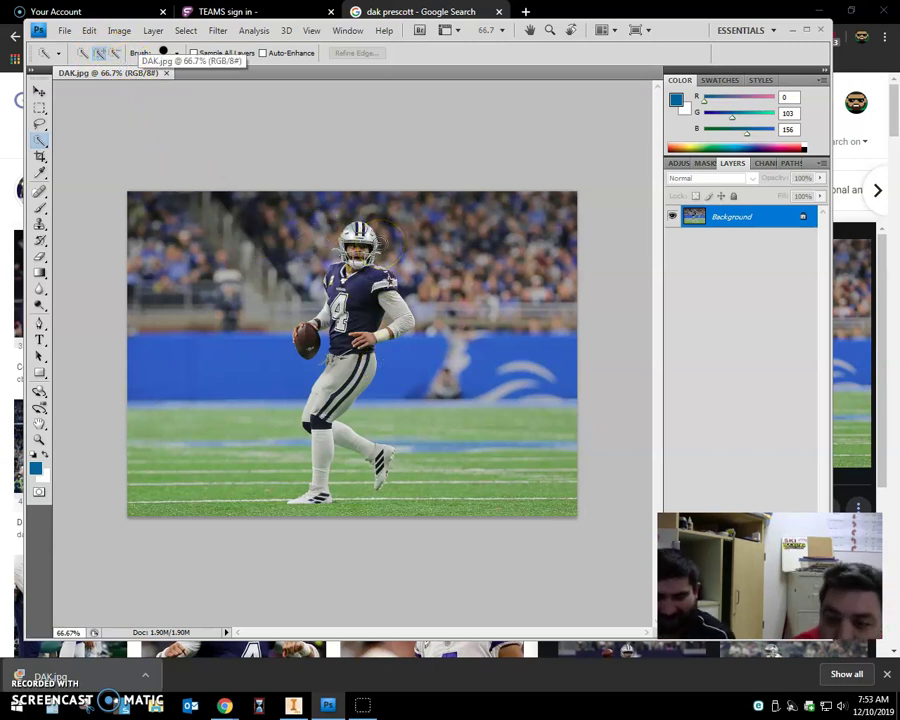
{"action": "key", "text": "ctrl+plus"}
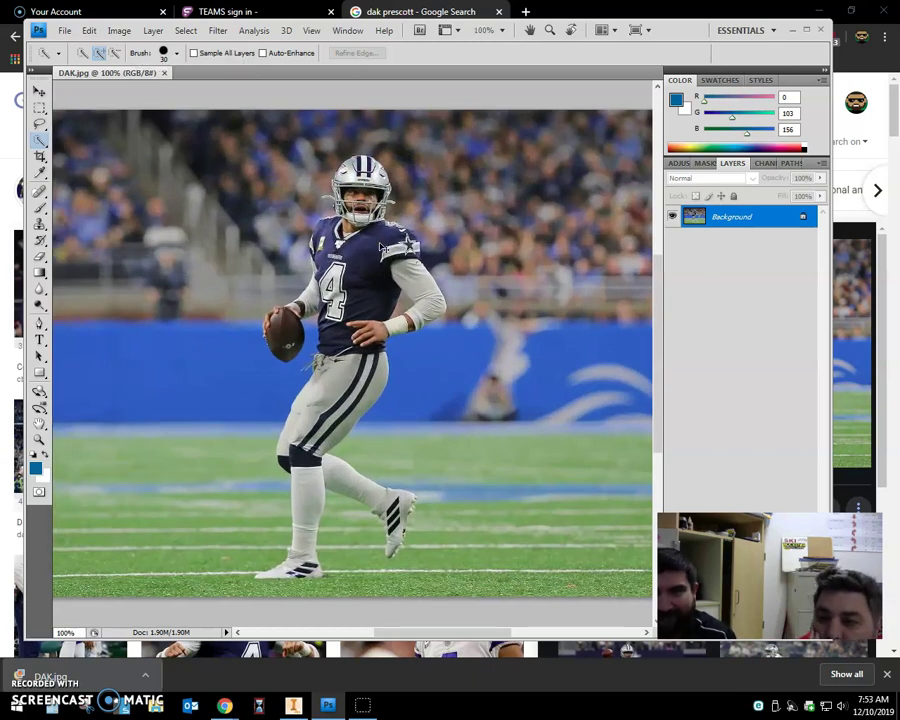
{"action": "key", "text": "ctrl+plus"}
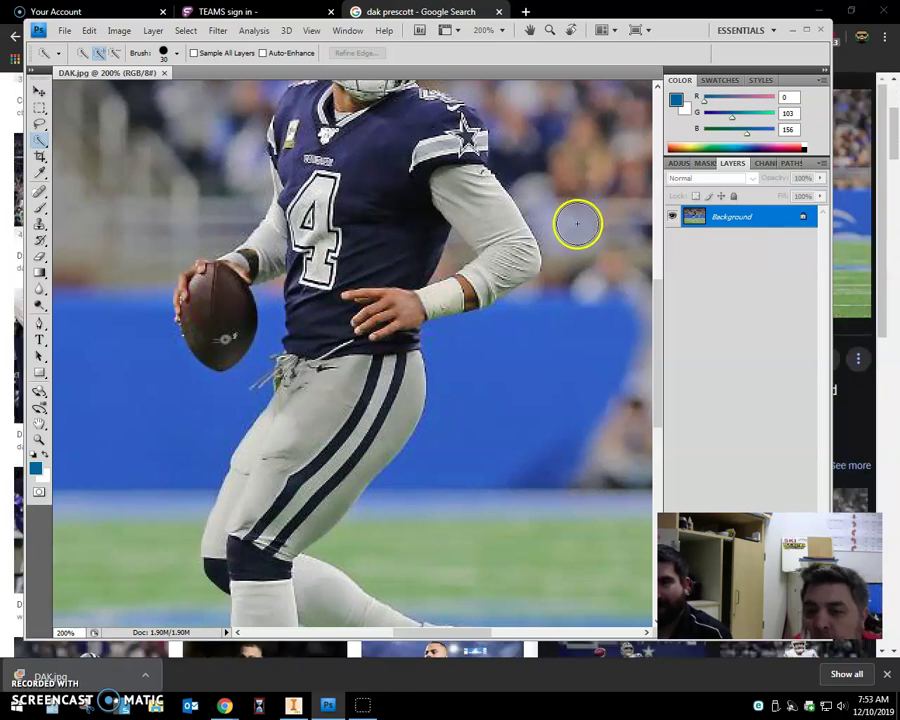
{"action": "left_click_drag", "start_coordinate": [655, 305], "coordinate": [659, 237]}
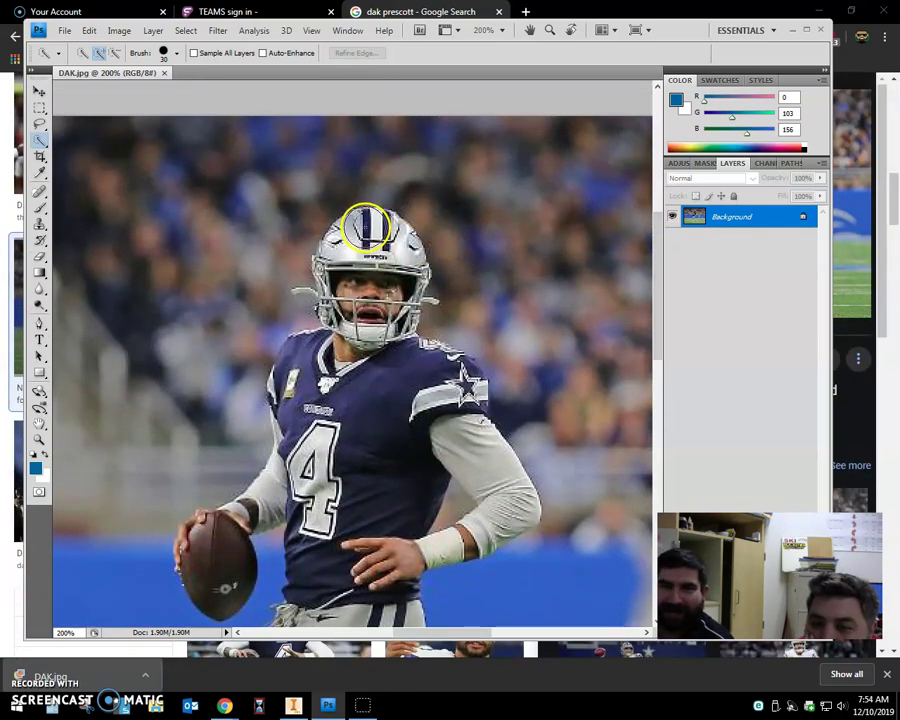
{"action": "left_click", "coordinate": [362, 229]}
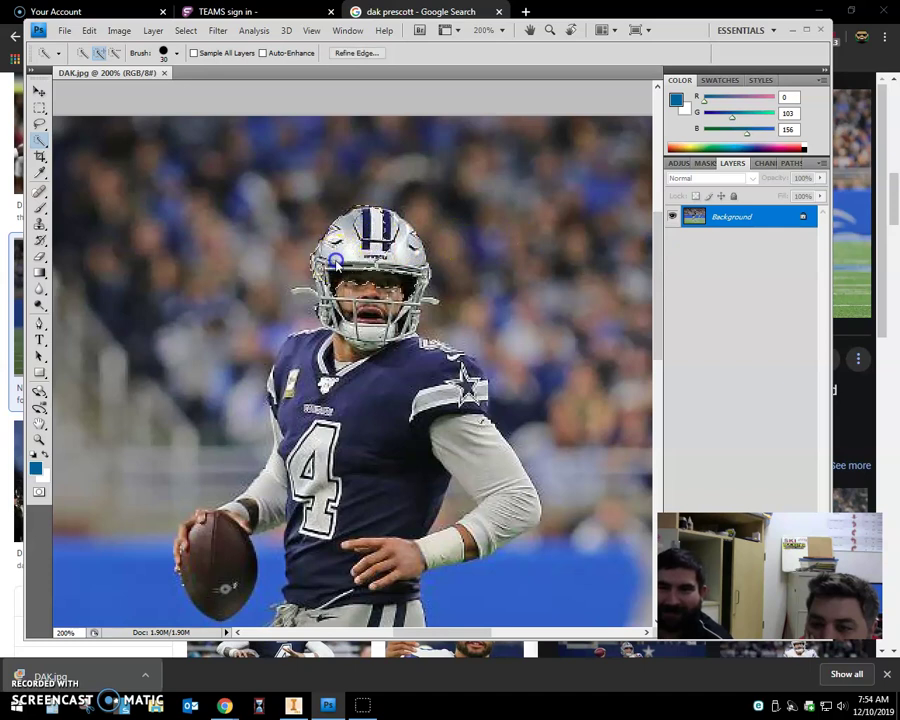
{"action": "mouse_move", "coordinate": [341, 357]}
{"action": "left_mouse_down"}
{"action": "mouse_move", "coordinate": [306, 350]}
{"action": "mouse_move", "coordinate": [308, 369]}
{"action": "mouse_move", "coordinate": [392, 351]}
{"action": "mouse_move", "coordinate": [393, 315]}
{"action": "mouse_move", "coordinate": [370, 330]}
{"action": "mouse_move", "coordinate": [358, 366]}
{"action": "mouse_move", "coordinate": [366, 416]}
{"action": "mouse_move", "coordinate": [422, 401]}
{"action": "mouse_move", "coordinate": [443, 411]}
{"action": "mouse_move", "coordinate": [495, 491]}
{"action": "left_mouse_up"}
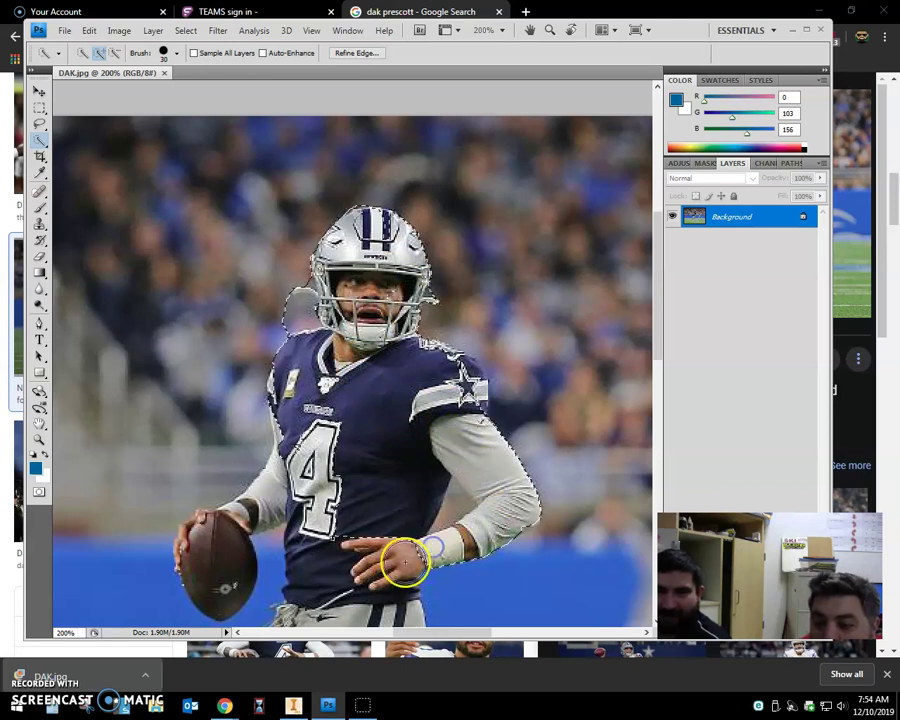
{"action": "mouse_move", "coordinate": [405, 562]}
{"action": "left_mouse_down"}
{"action": "mouse_move", "coordinate": [374, 548]}
{"action": "mouse_move", "coordinate": [370, 451]}
{"action": "mouse_move", "coordinate": [345, 368]}
{"action": "left_mouse_up"}
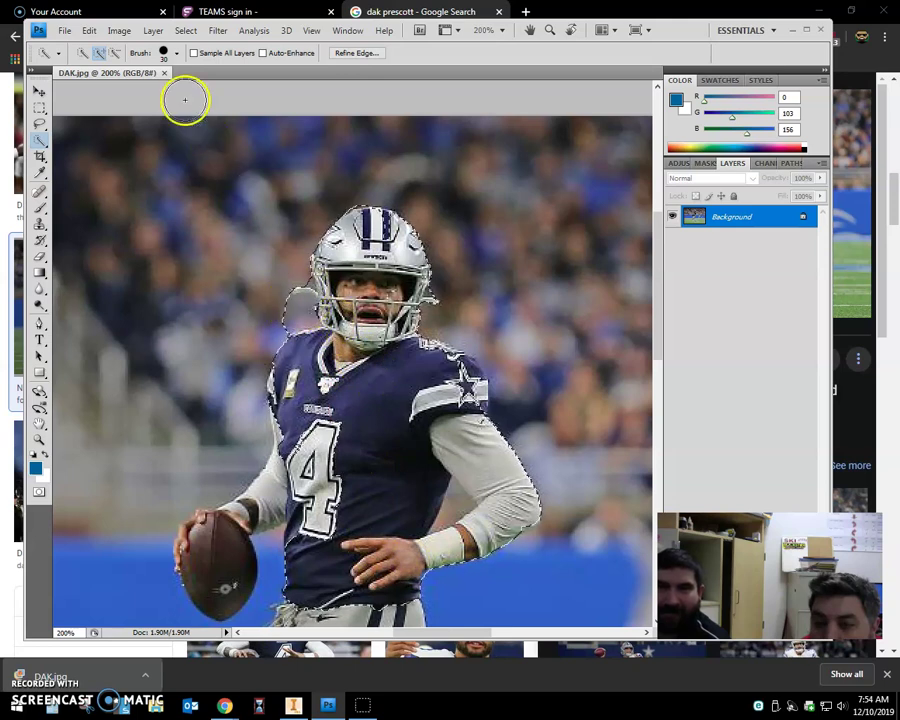
{"action": "left_click", "coordinate": [113, 54]}
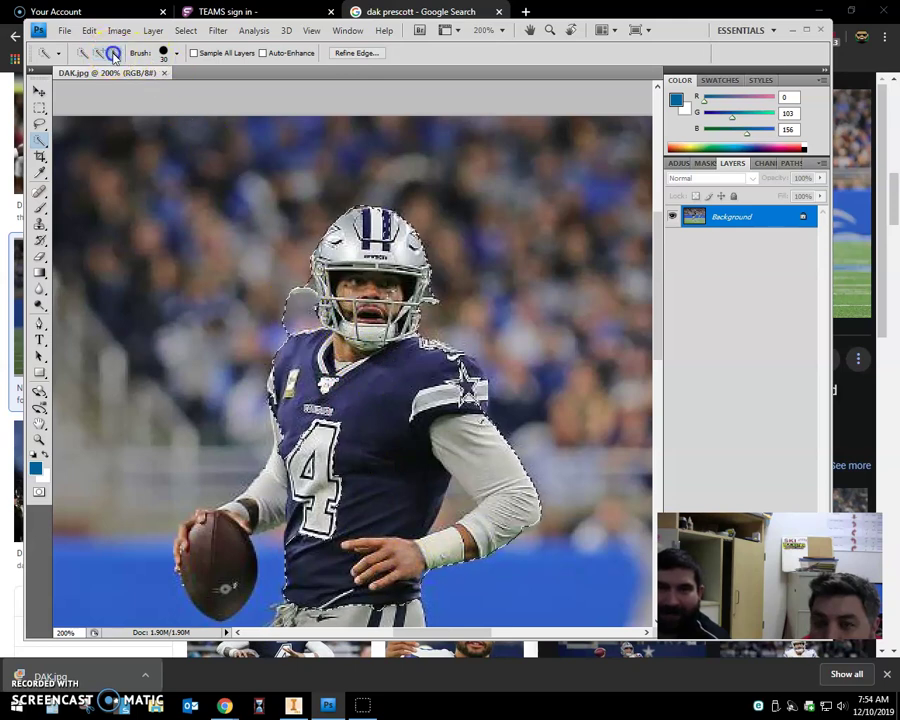
Trim the selection near the left collar and shrink the brush to a few pixels
{"action": "left_click", "coordinate": [307, 366]}
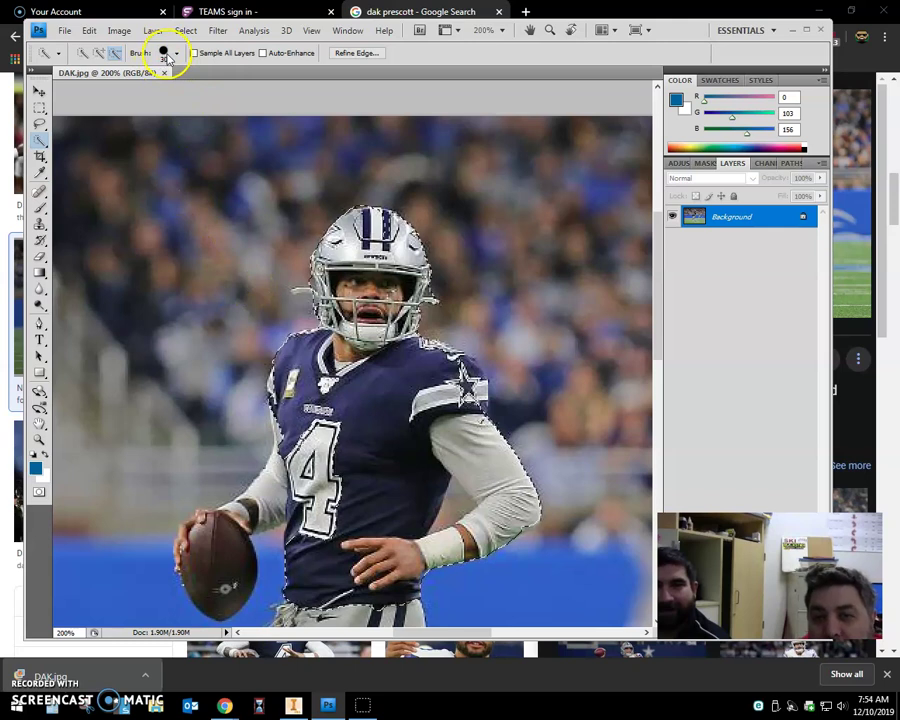
{"action": "left_click", "coordinate": [175, 58]}
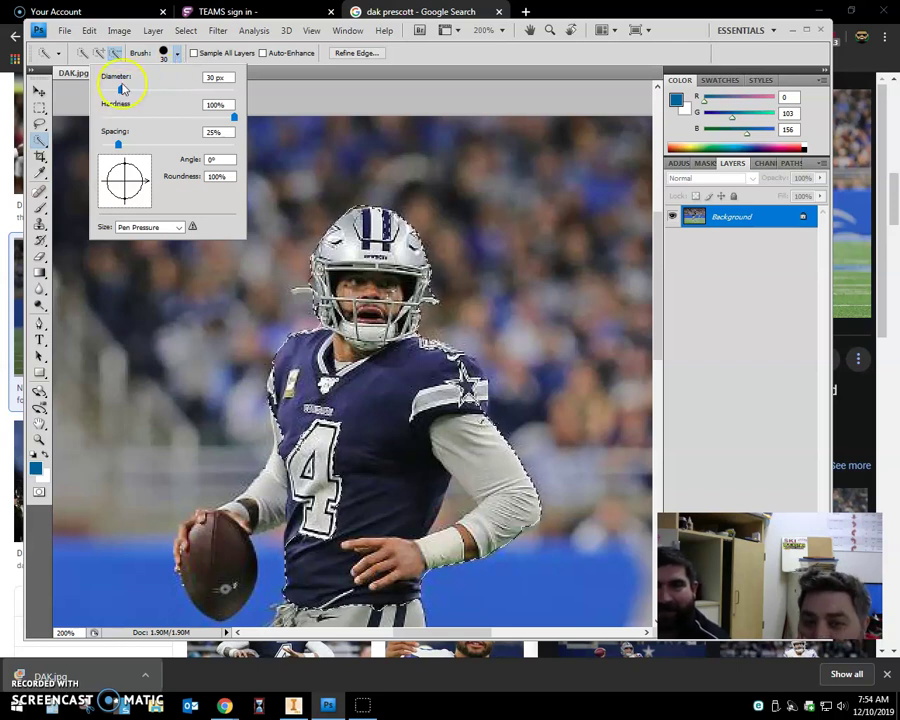
{"action": "left_click_drag", "start_coordinate": [121, 90], "coordinate": [122, 88]}
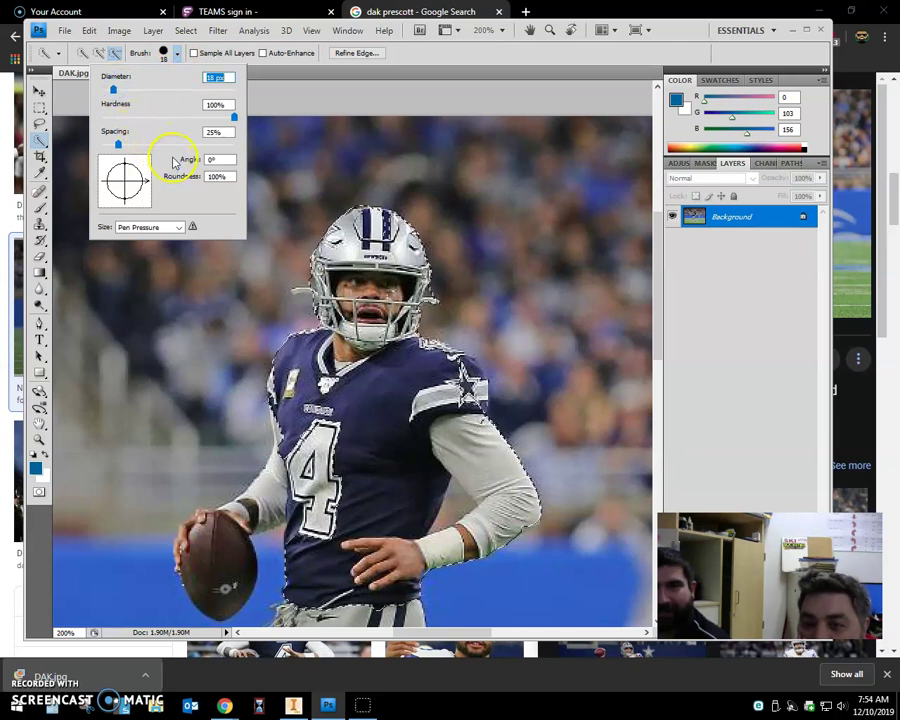
{"action": "left_click", "coordinate": [178, 57]}
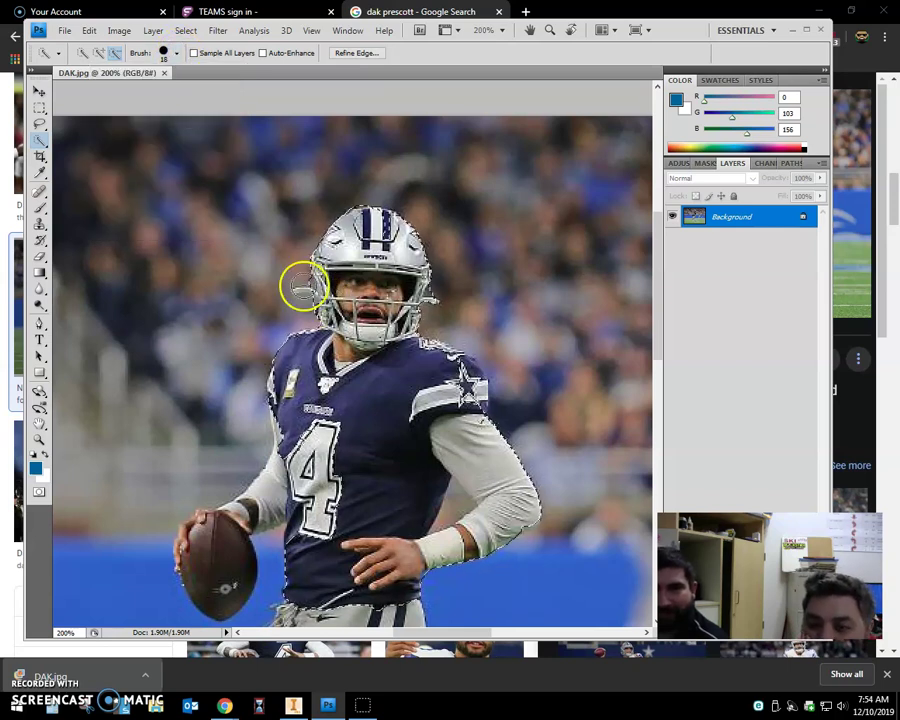
{"action": "left_click", "coordinate": [166, 54]}
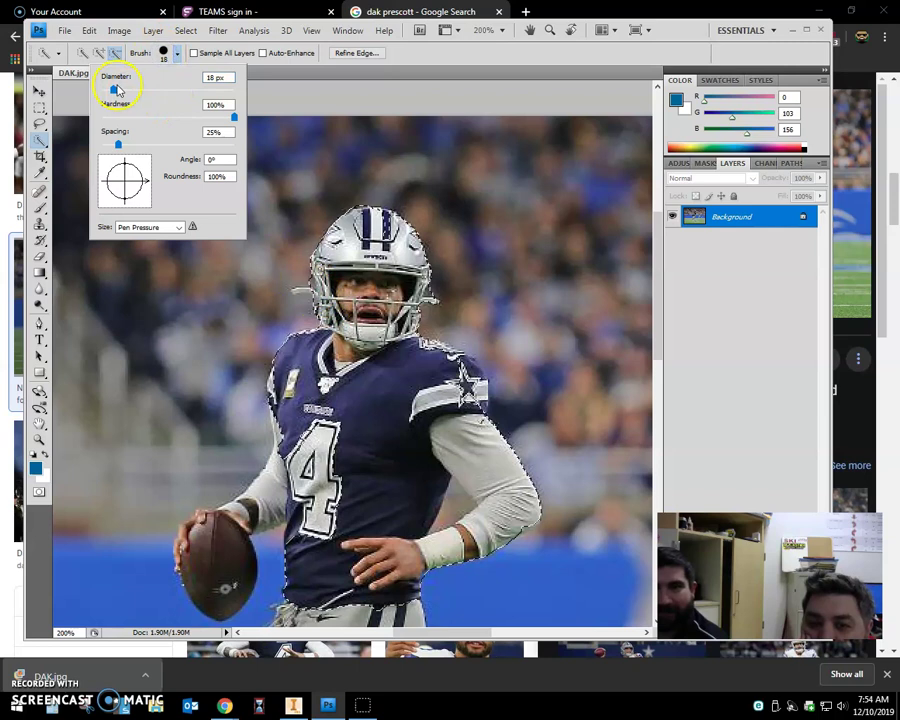
{"action": "left_click_drag", "start_coordinate": [115, 92], "coordinate": [106, 91]}
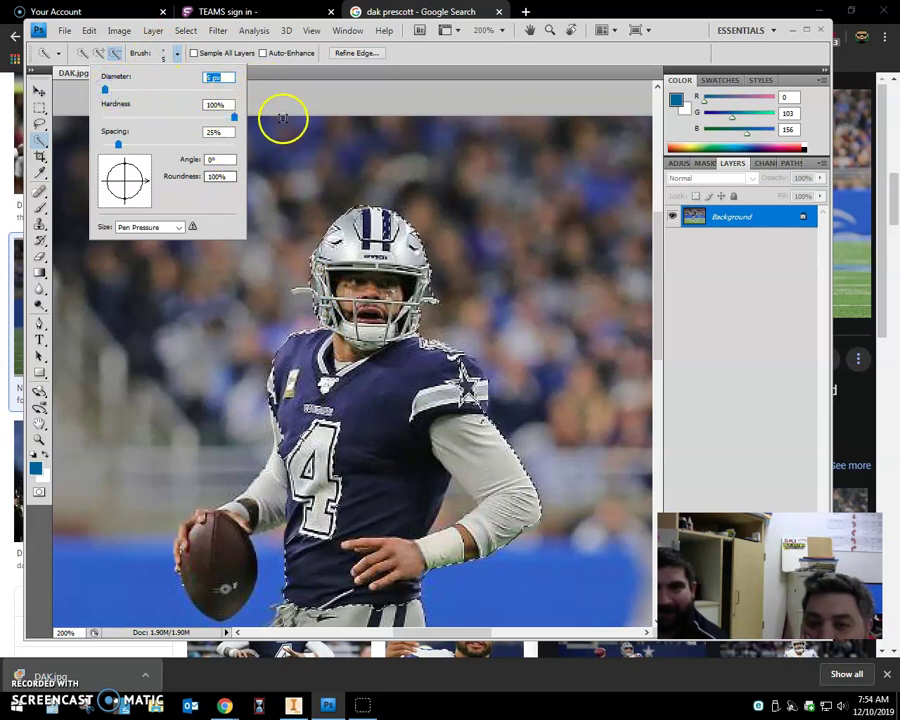
{"action": "left_click", "coordinate": [322, 305]}
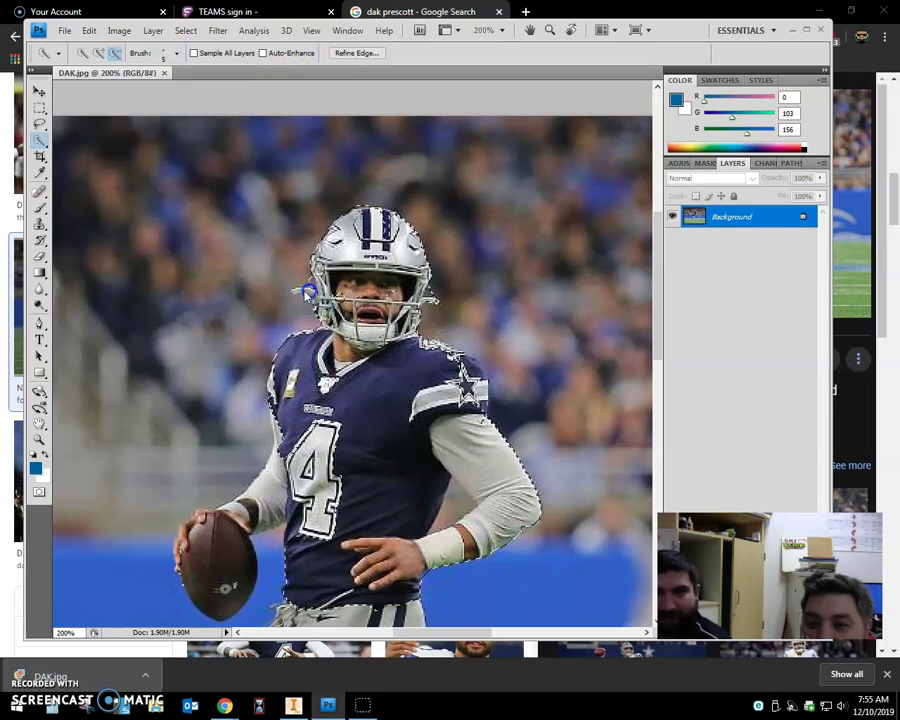
Add the facemask and helmet edges, then clear the selection
{"action": "left_click", "coordinate": [99, 53]}
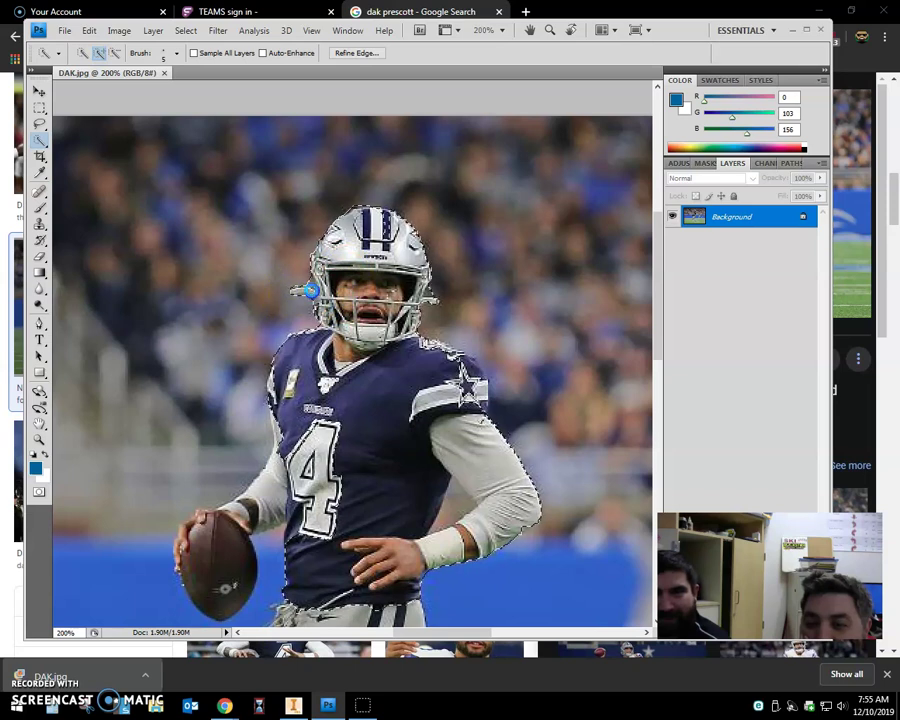
{"action": "mouse_move", "coordinate": [347, 299]}
{"action": "left_mouse_down"}
{"action": "mouse_move", "coordinate": [402, 271]}
{"action": "mouse_move", "coordinate": [375, 228]}
{"action": "mouse_move", "coordinate": [388, 236]}
{"action": "mouse_move", "coordinate": [381, 213]}
{"action": "left_mouse_up"}
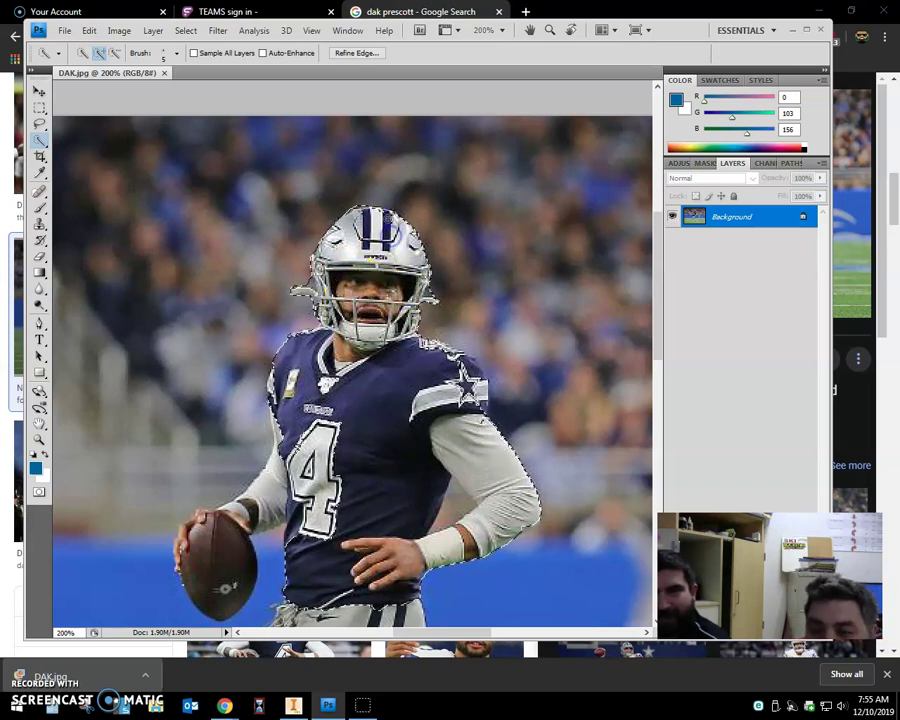
{"action": "left_click", "coordinate": [372, 251]}
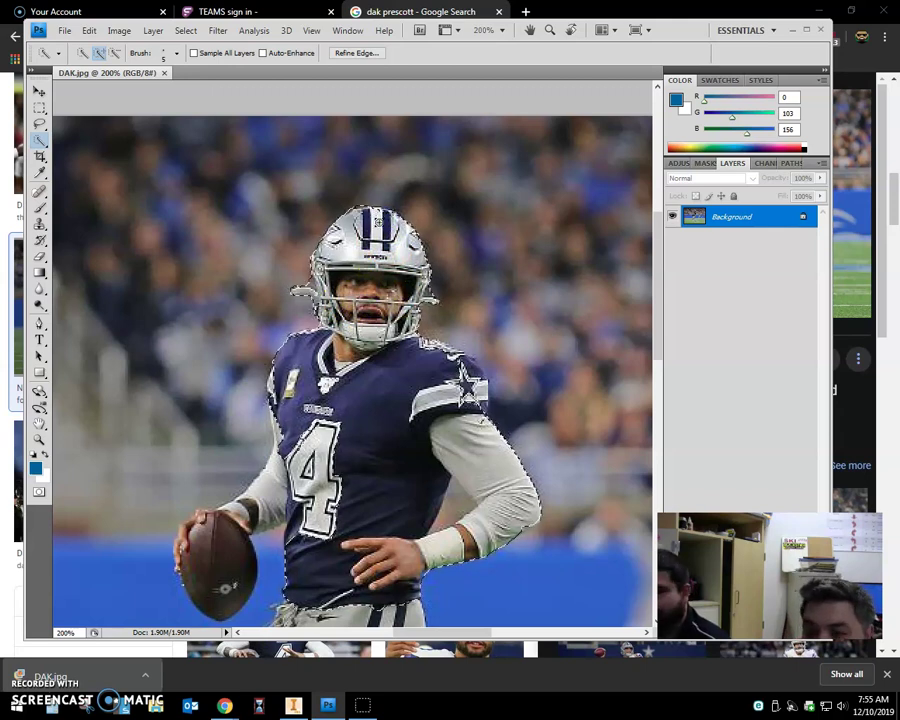
{"action": "left_click", "coordinate": [40, 697]}
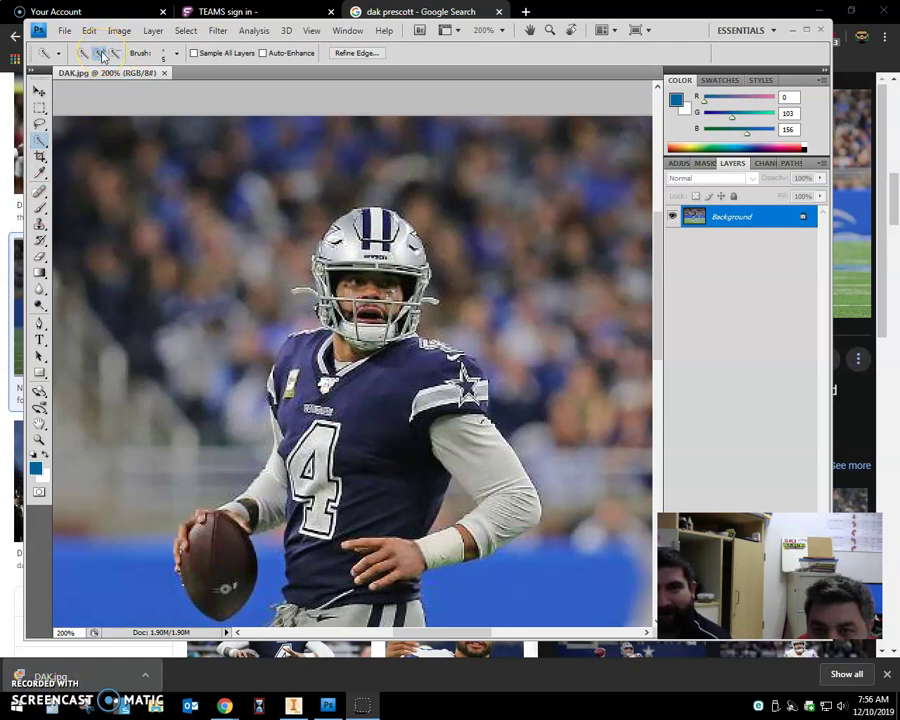
Reselect the player near the shoulder and set the brush diameter to 20 px
{"action": "left_click", "coordinate": [209, 175]}
{"action": "left_click", "coordinate": [271, 325]}
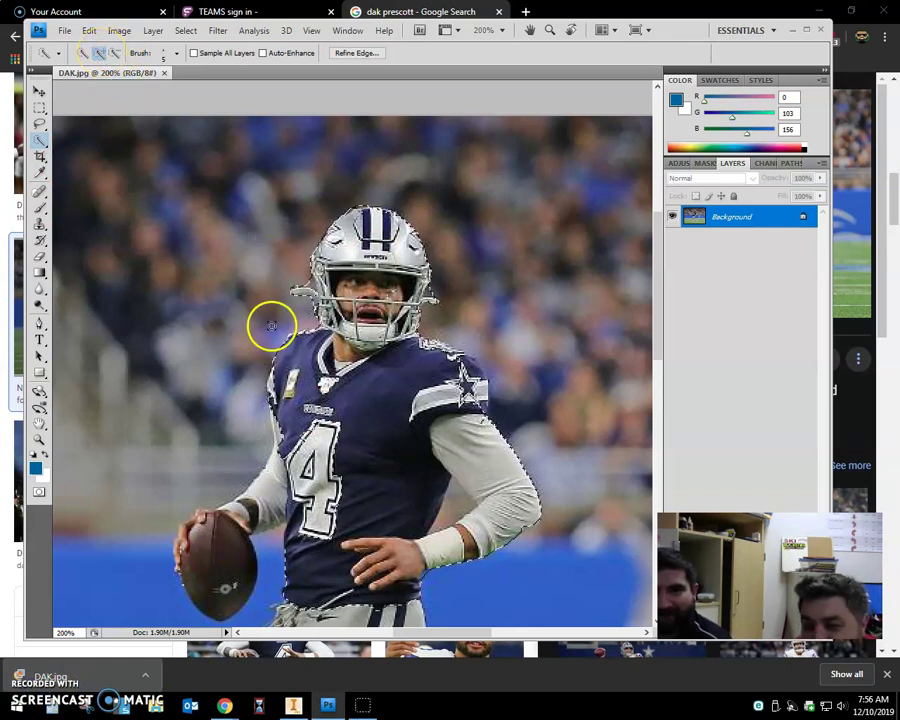
{"action": "left_click", "coordinate": [175, 55]}
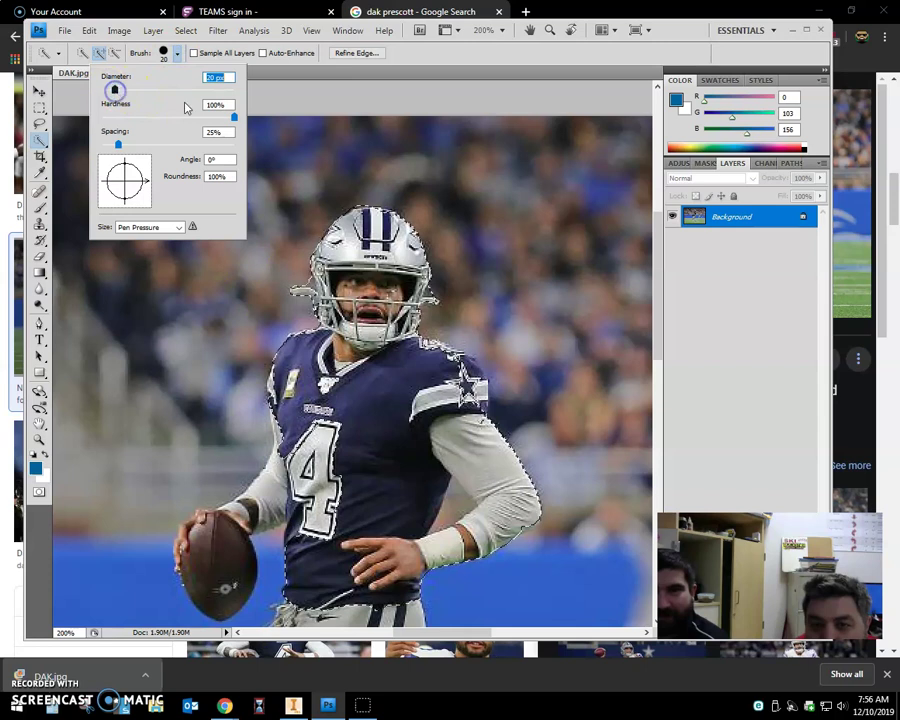
{"action": "left_click", "coordinate": [288, 490]}
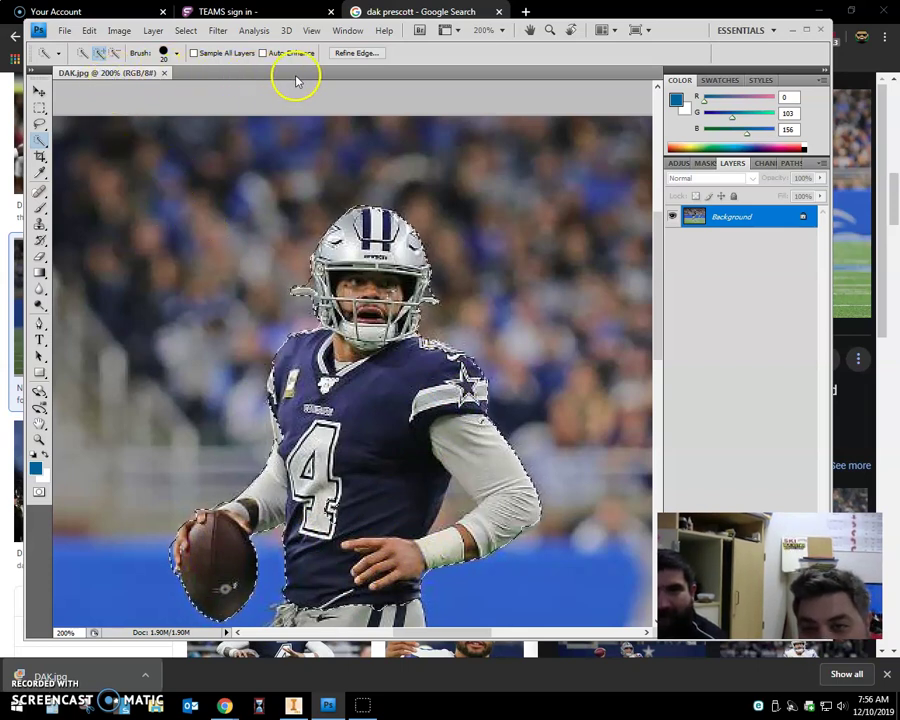
Add the belt and upper pant leg to the player selection
{"action": "scroll", "coordinate": [345, 488], "scroll_direction": "down", "scroll_amount": 5}
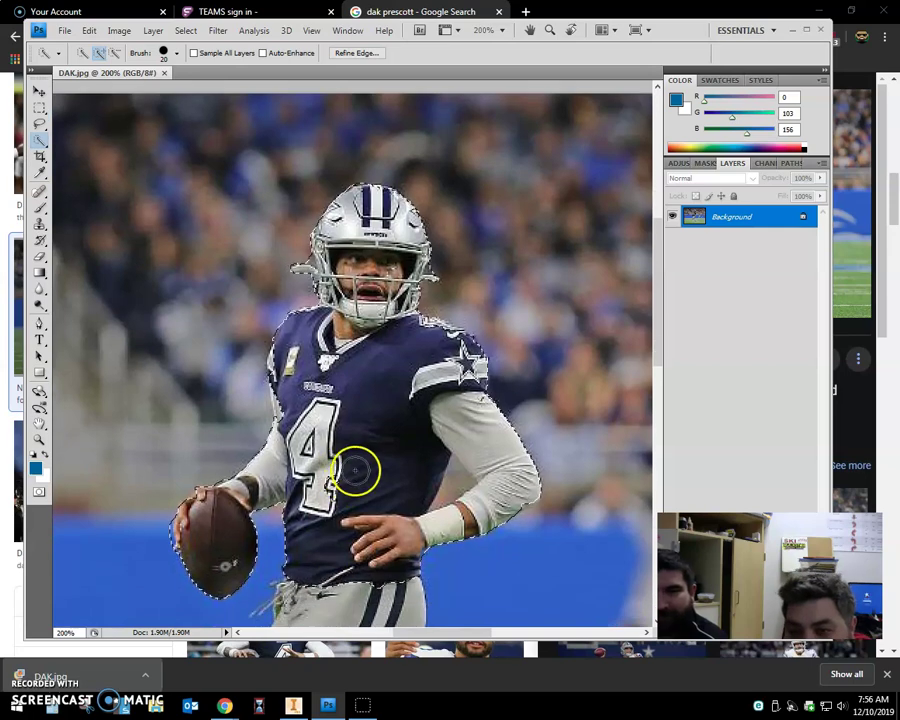
{"action": "scroll", "coordinate": [358, 416], "scroll_direction": "down", "scroll_amount": 2}
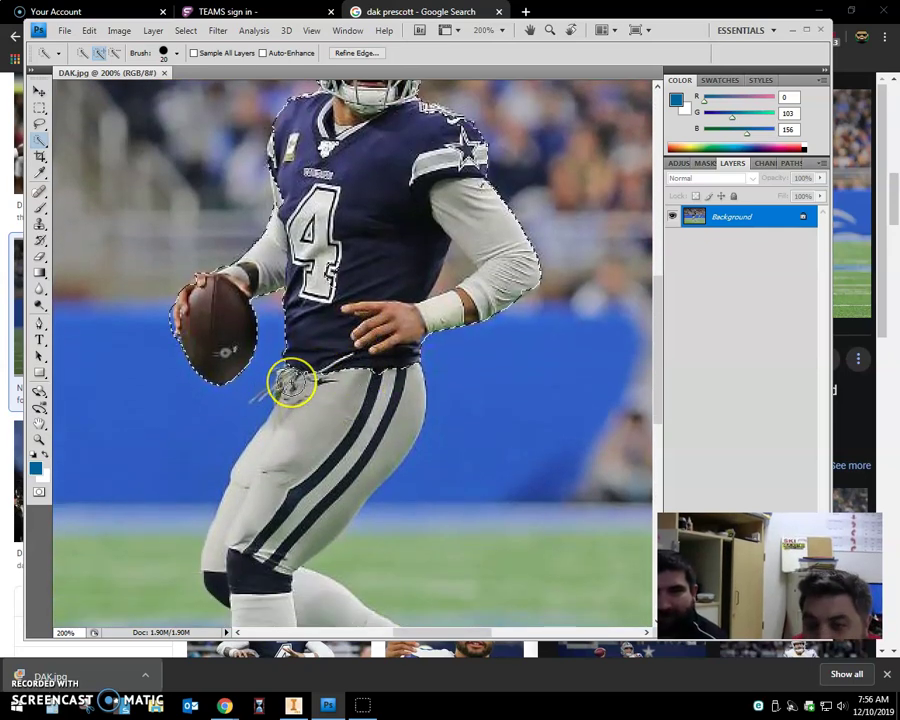
{"action": "scroll", "coordinate": [310, 383], "scroll_direction": "up", "scroll_amount": 1}
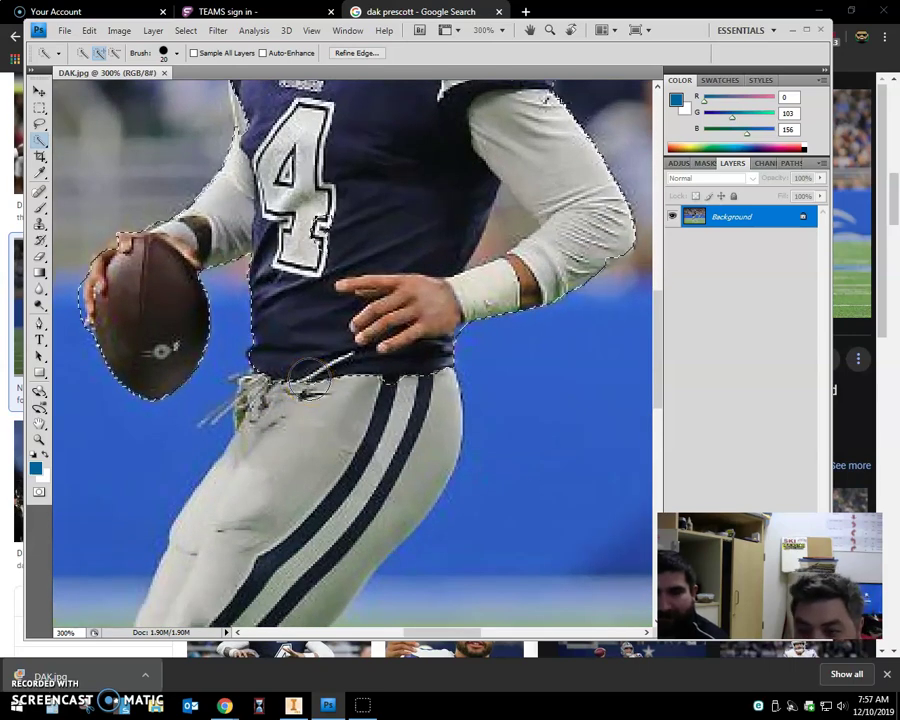
{"action": "left_click_drag", "start_coordinate": [272, 403], "coordinate": [402, 388]}
{"action": "left_click_drag", "start_coordinate": [297, 231], "coordinate": [330, 237]}
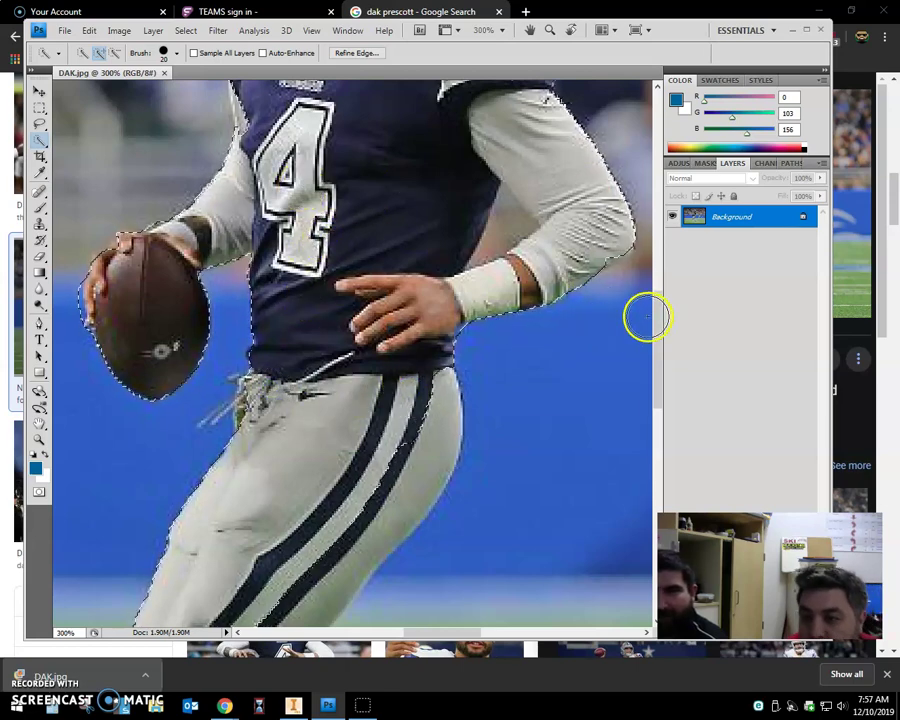
{"action": "left_click_drag", "start_coordinate": [657, 321], "coordinate": [660, 268]}
{"action": "key", "text": "ctrl+plus"}
{"action": "key", "text": "ctrl+plus"}
{"action": "key", "text": "ctrl+plus"}
{"action": "key", "text": "ctrl+plus"}
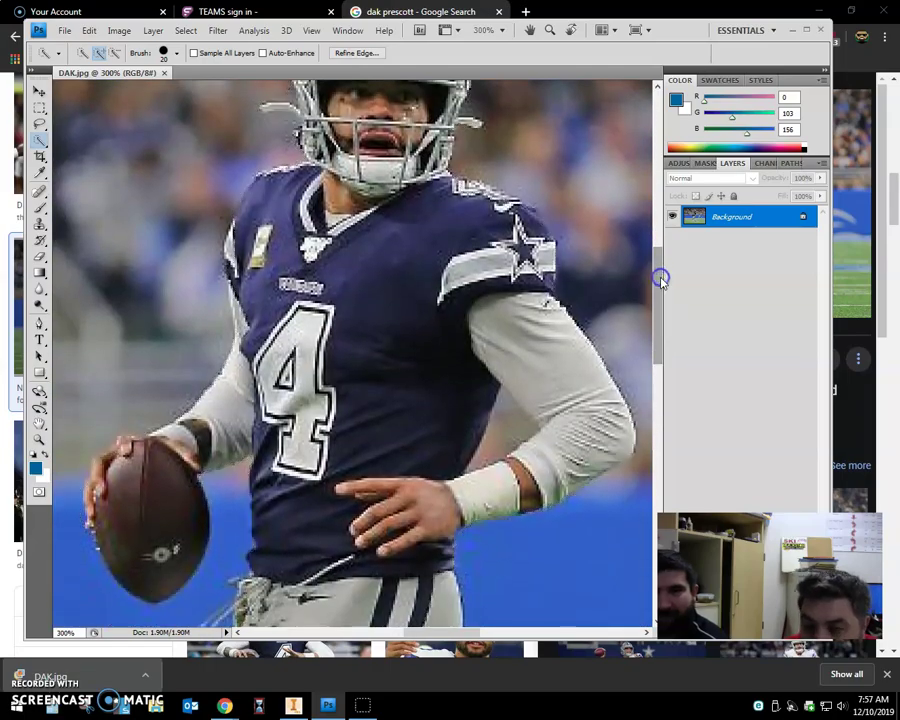
{"action": "key", "text": "ctrl+plus"}
{"action": "key", "text": "ctrl+plus"}
{"action": "key", "text": "ctrl+plus"}
{"action": "key", "text": "ctrl+plus"}
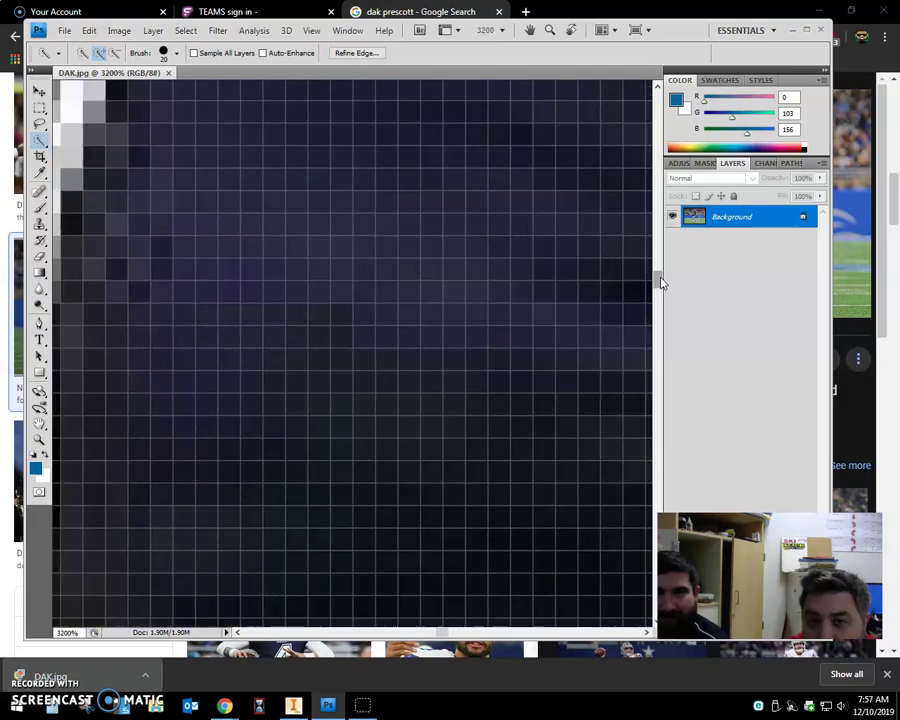
{"action": "left_click", "coordinate": [570, 315]}
{"action": "key", "text": "ctrl+minus"}
{"action": "key", "text": "ctrl+minus"}
{"action": "key", "text": "ctrl+minus"}
{"action": "key", "text": "ctrl+minus"}
{"action": "key", "text": "ctrl+minus"}
{"action": "key", "text": "ctrl+minus"}
{"action": "key", "text": "ctrl+minus"}
{"action": "key", "text": "ctrl+minus"}
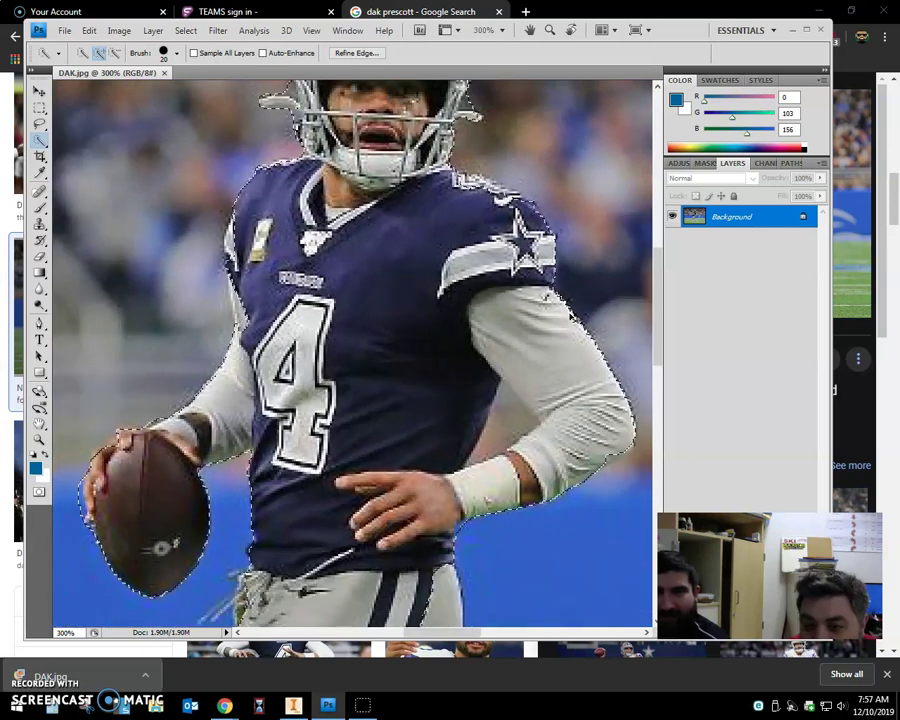
{"action": "key", "text": "ctrl+minus"}
Add the pants, lower legs, socks, calf and shoe to the selection
{"action": "mouse_move", "coordinate": [303, 548]}
{"action": "left_mouse_down"}
{"action": "mouse_move", "coordinate": [402, 538]}
{"action": "mouse_move", "coordinate": [408, 516]}
{"action": "mouse_move", "coordinate": [402, 533]}
{"action": "left_mouse_up"}
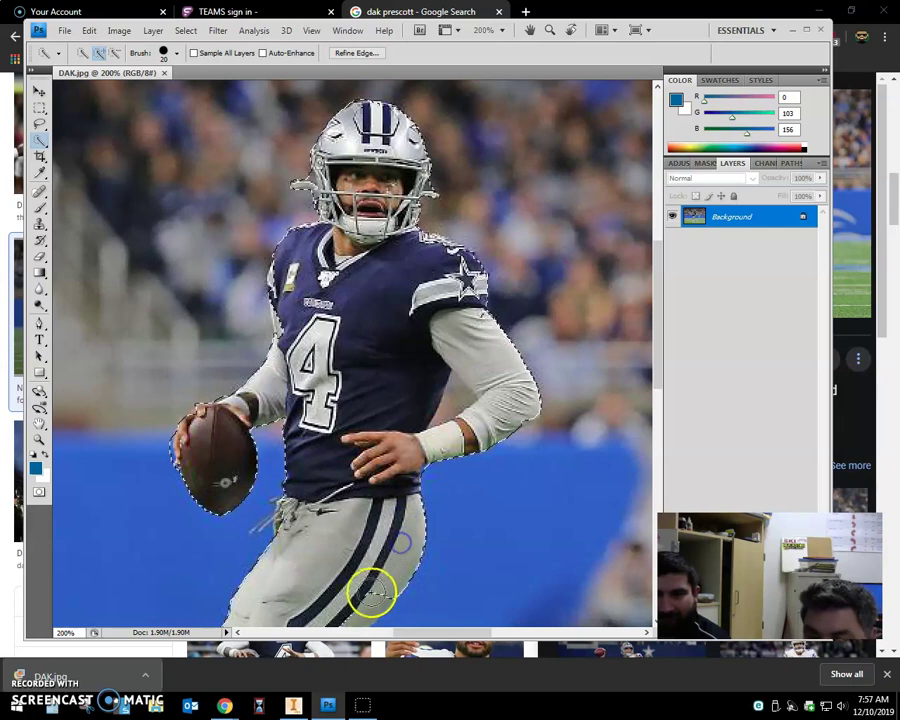
{"action": "left_click_drag", "start_coordinate": [661, 275], "coordinate": [663, 346]}
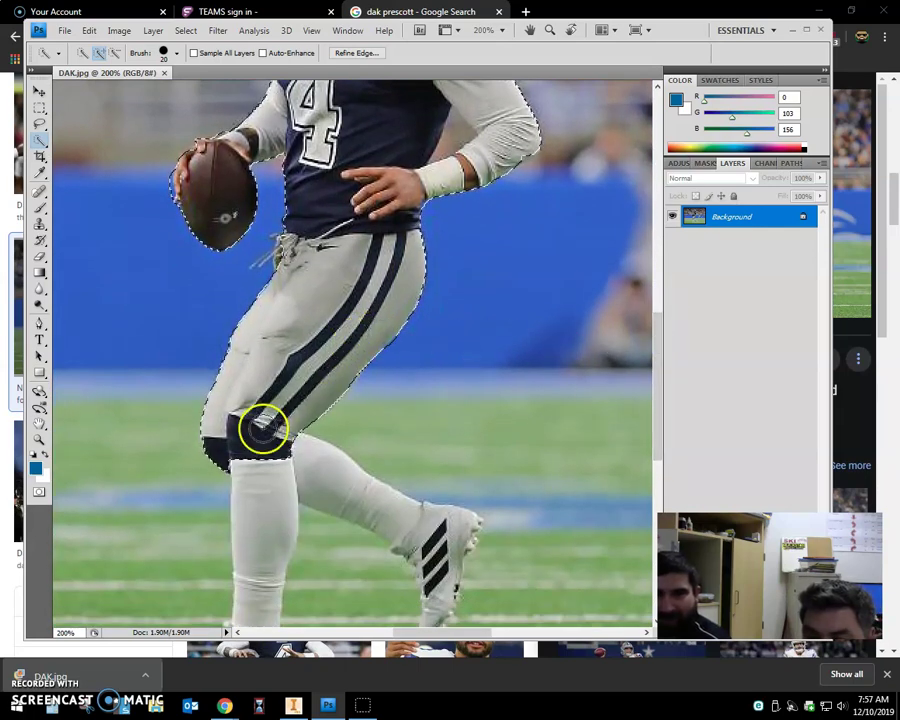
{"action": "mouse_move", "coordinate": [263, 428]}
{"action": "left_mouse_down"}
{"action": "mouse_move", "coordinate": [263, 492]}
{"action": "mouse_move", "coordinate": [255, 489]}
{"action": "mouse_move", "coordinate": [332, 482]}
{"action": "mouse_move", "coordinate": [358, 511]}
{"action": "left_mouse_up"}
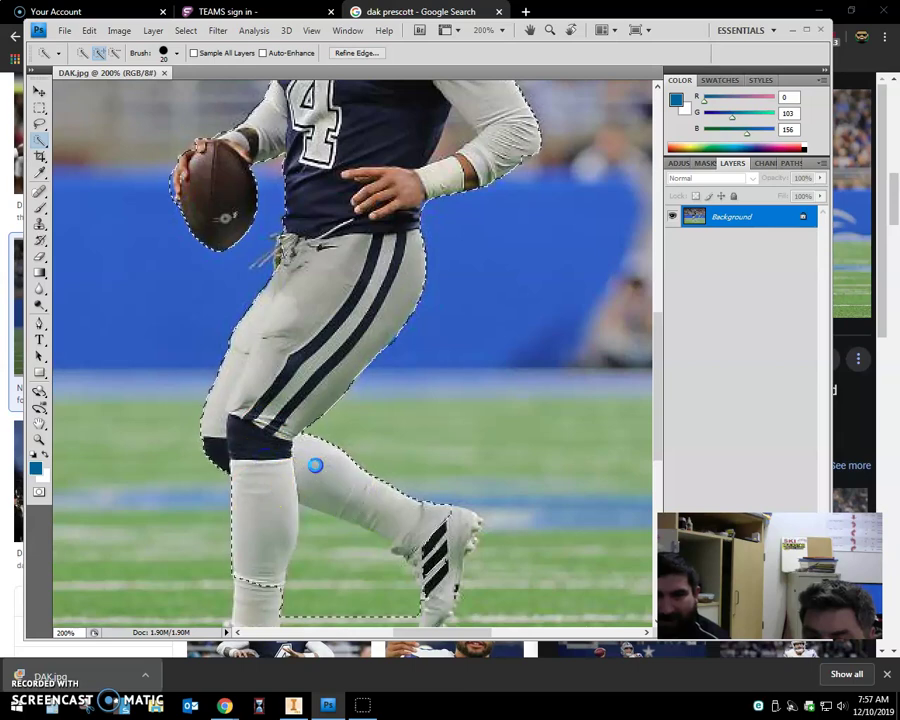
{"action": "left_click", "coordinate": [408, 516]}
{"action": "left_click", "coordinate": [440, 572]}
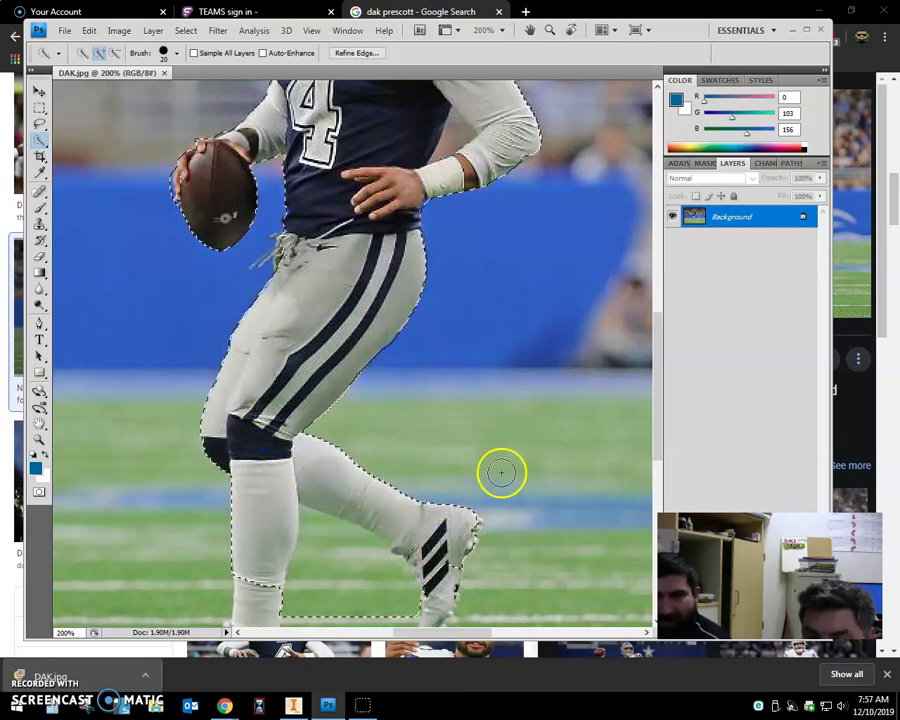
{"action": "left_click_drag", "start_coordinate": [657, 376], "coordinate": [650, 445]}
{"action": "left_click_drag", "start_coordinate": [415, 360], "coordinate": [433, 387]}
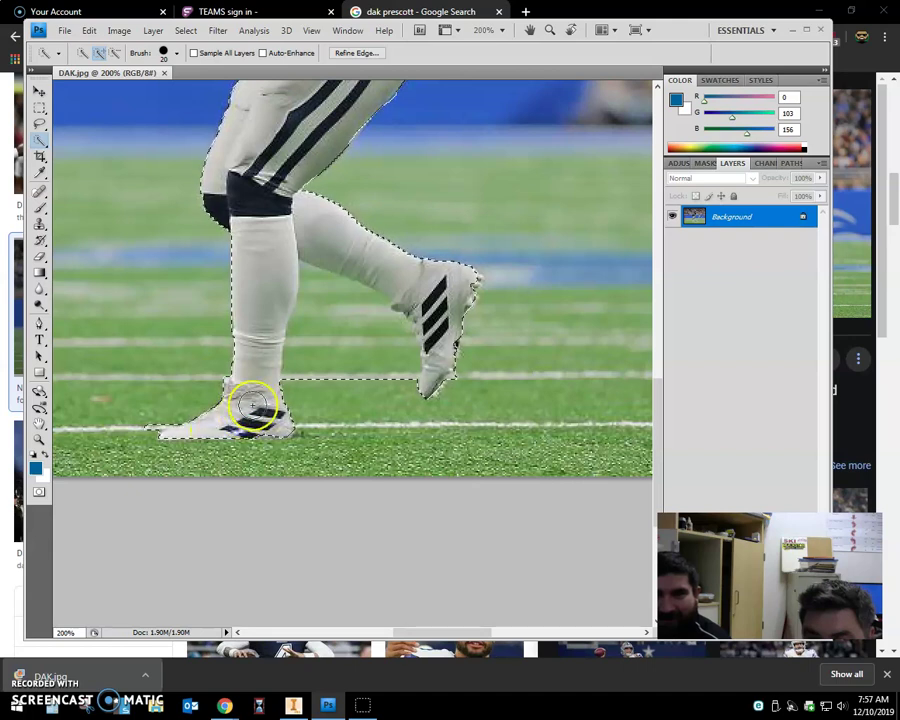
{"action": "left_click_drag", "start_coordinate": [255, 399], "coordinate": [304, 225]}
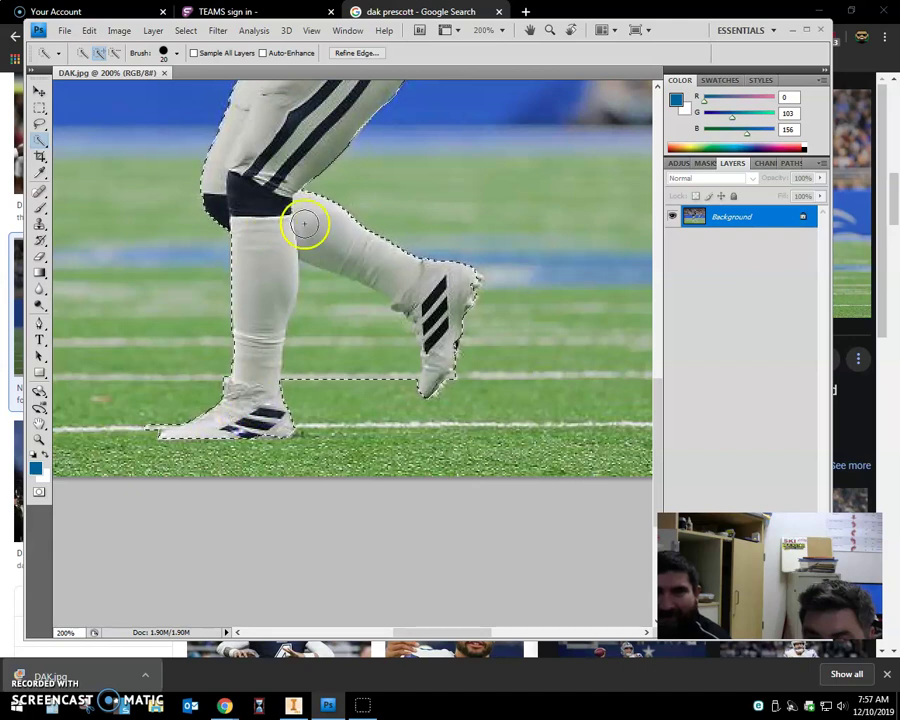
Subtract the grass between the legs, the ankle background and the stray loop by the toe
{"action": "left_click", "coordinate": [115, 53]}
{"action": "left_click", "coordinate": [289, 380]}
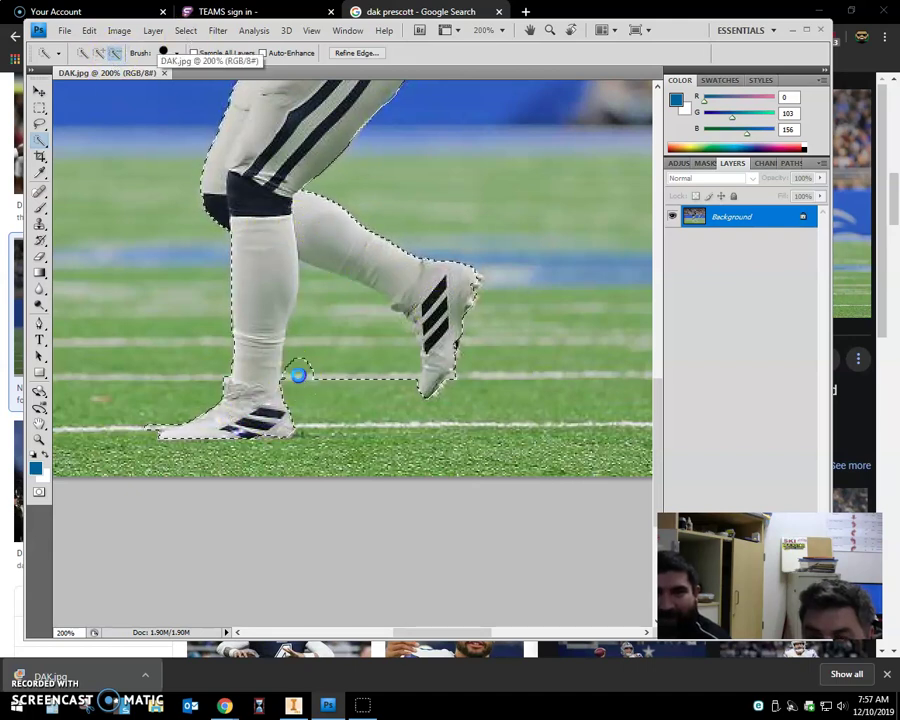
{"action": "left_click", "coordinate": [364, 314]}
{"action": "left_click", "coordinate": [256, 414]}
{"action": "left_click", "coordinate": [202, 428]}
{"action": "left_click", "coordinate": [146, 426]}
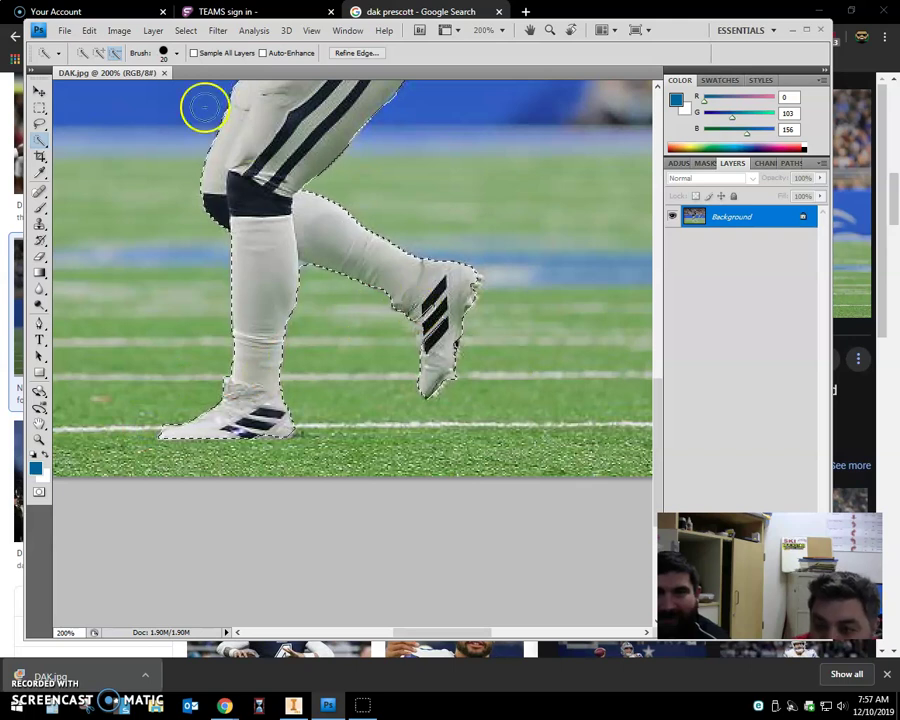
Add the rear leg, rear shoe and sleeve back into the selection
{"action": "left_click", "coordinate": [99, 52]}
{"action": "left_click", "coordinate": [325, 219]}
{"action": "left_click", "coordinate": [421, 307]}
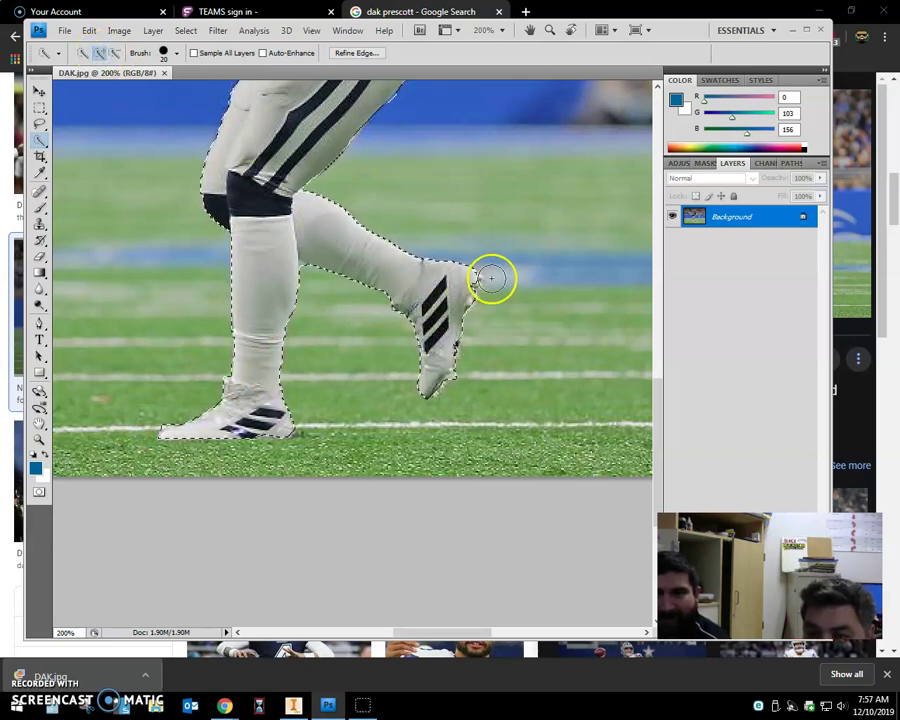
{"action": "left_click_drag", "start_coordinate": [657, 416], "coordinate": [659, 280]}
{"action": "left_click", "coordinate": [460, 378]}
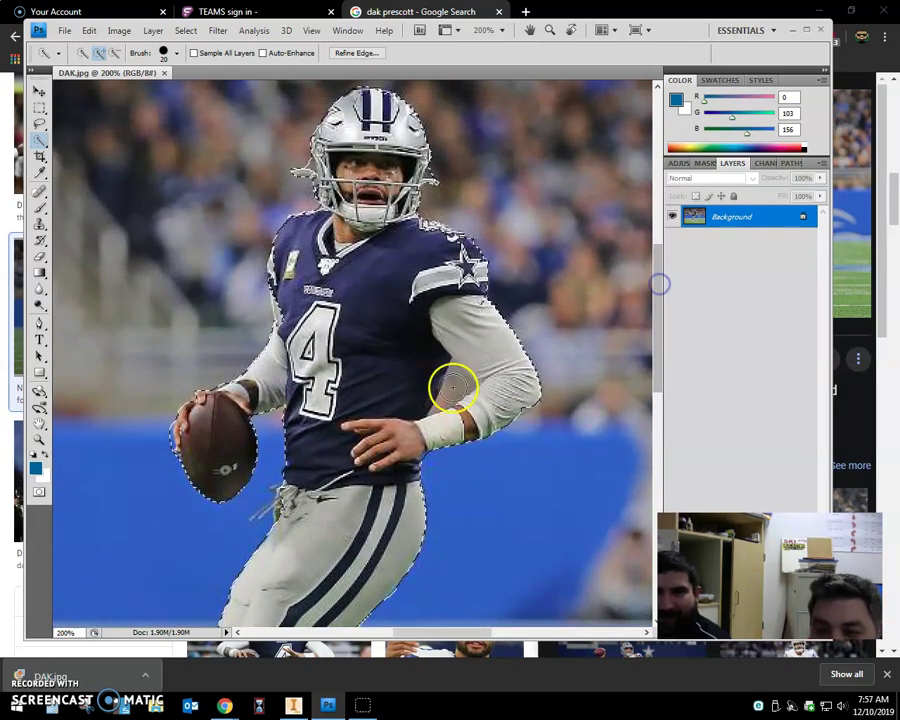
Switch the Quick Selection Tool to Subtract mode with an 8 px brush
{"action": "left_click", "coordinate": [119, 55]}
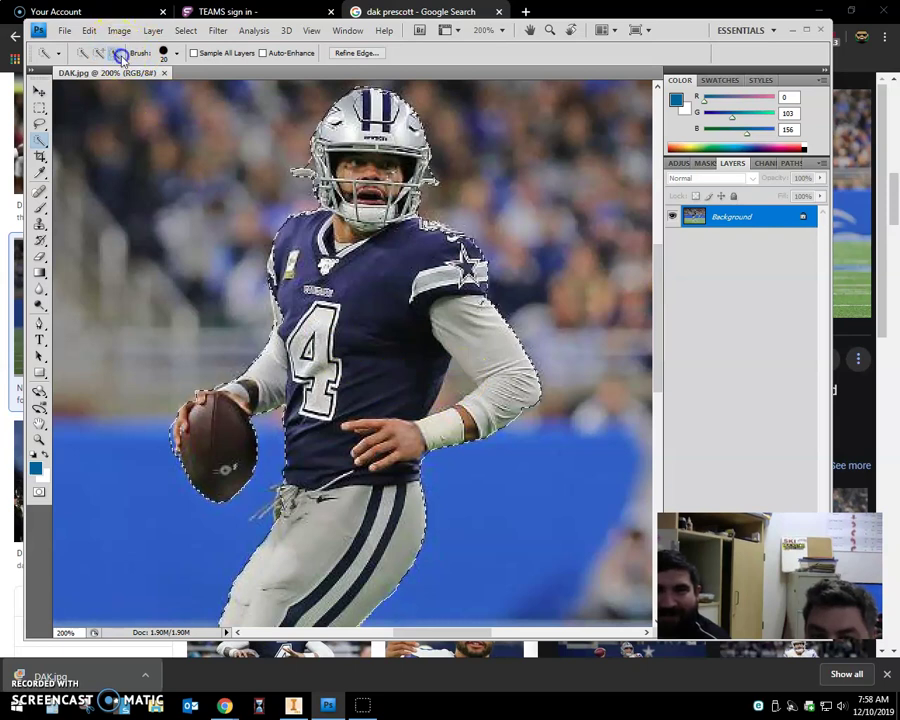
{"action": "left_click", "coordinate": [177, 55]}
{"action": "left_click", "coordinate": [116, 91]}
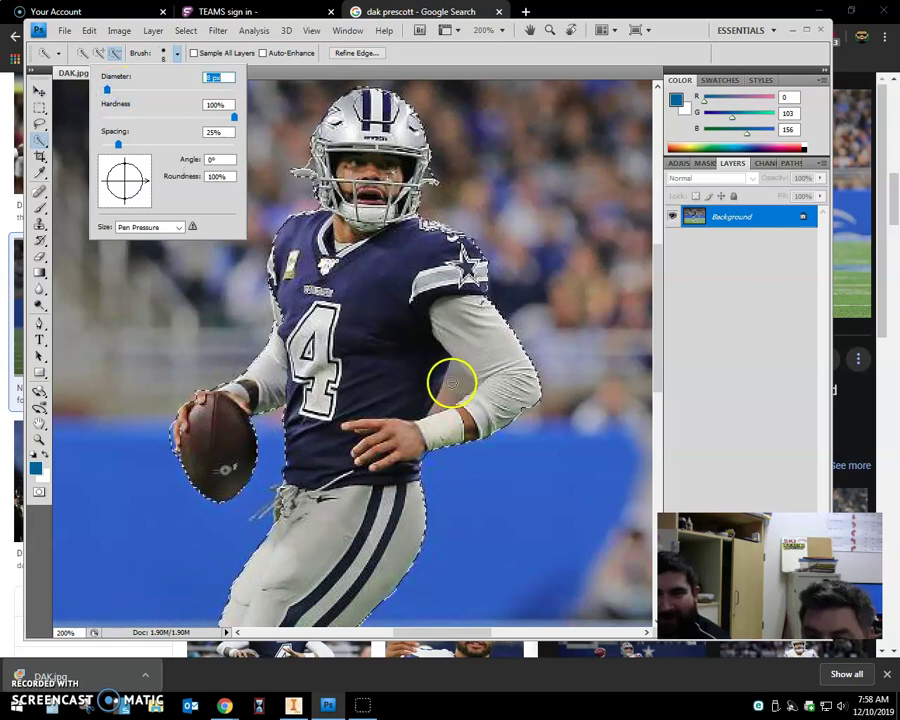
{"action": "left_click", "coordinate": [452, 380]}
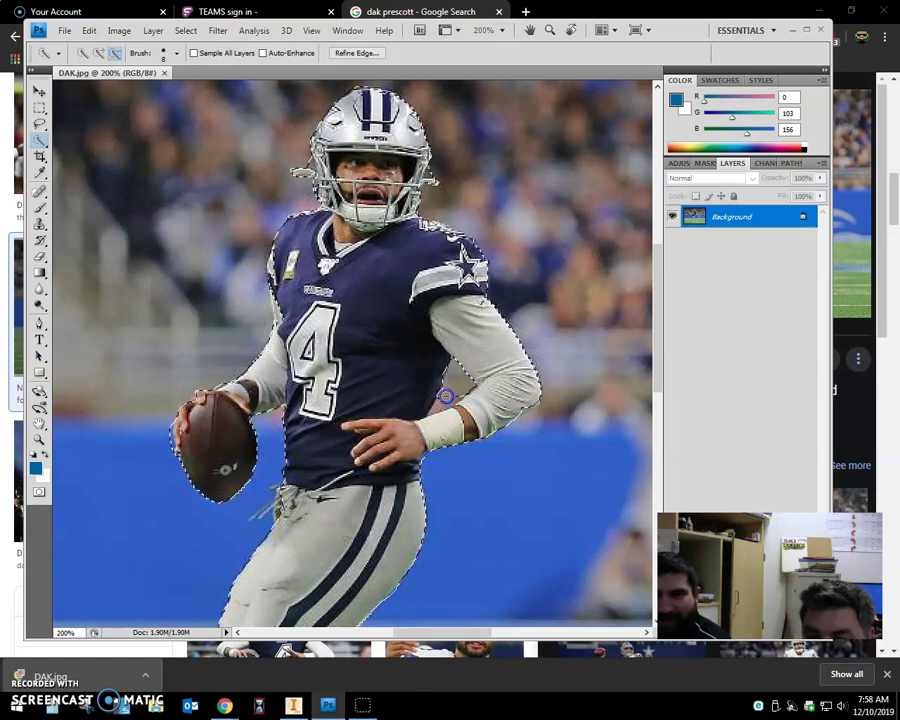
Remove the background gap between arm and torso, near the elbow and by the forearm
{"action": "left_click", "coordinate": [438, 402]}
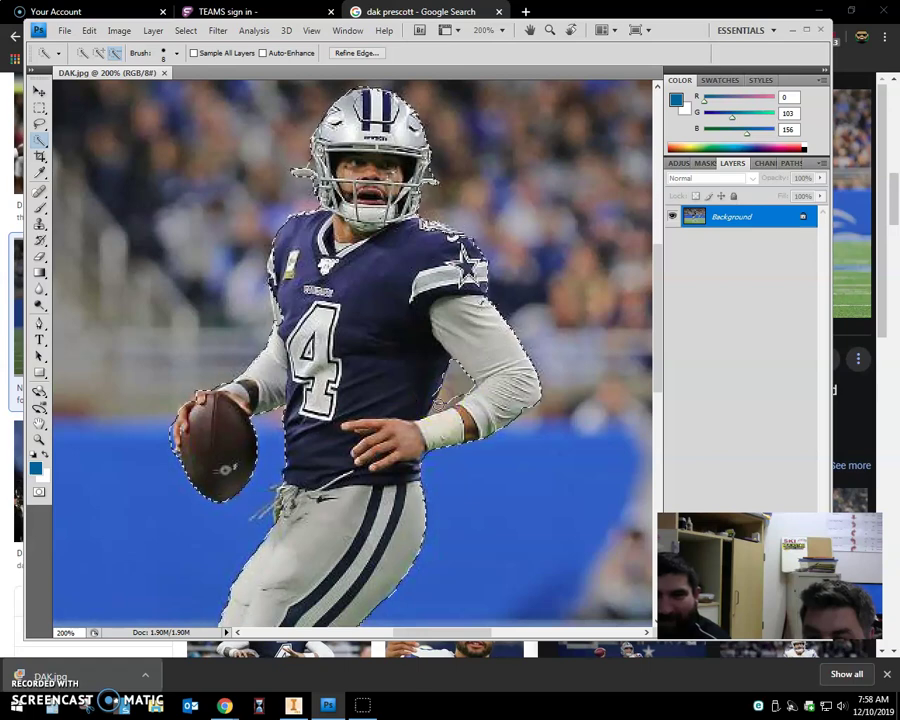
{"action": "left_click", "coordinate": [455, 395]}
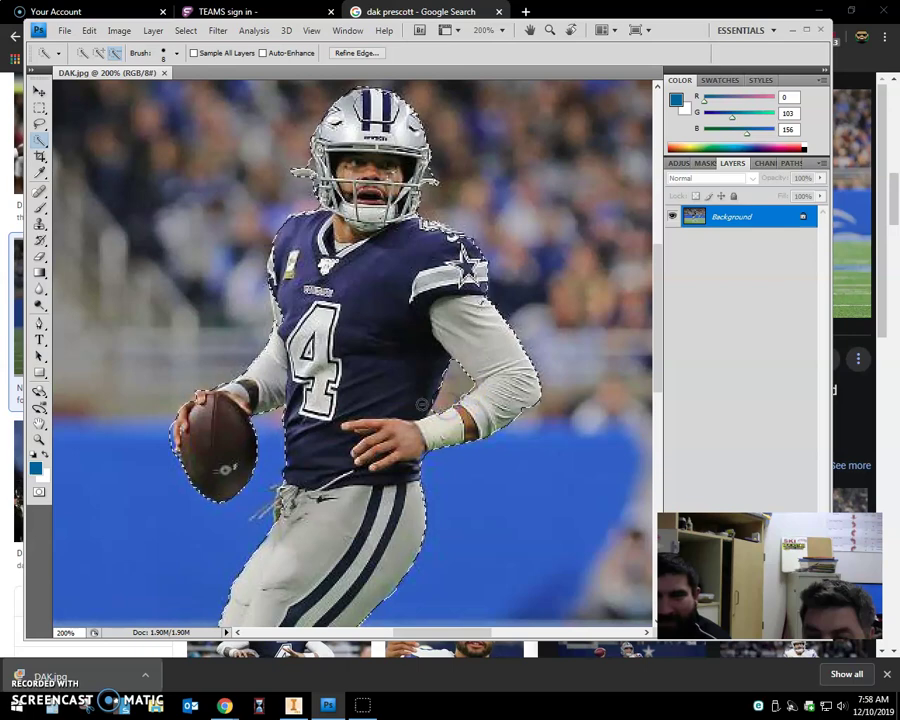
{"action": "left_click", "coordinate": [428, 413]}
{"action": "scroll", "coordinate": [428, 413], "scroll_direction": "up", "scroll_amount": 1}
{"action": "scroll", "coordinate": [432, 410], "scroll_direction": "down", "scroll_amount": 2}
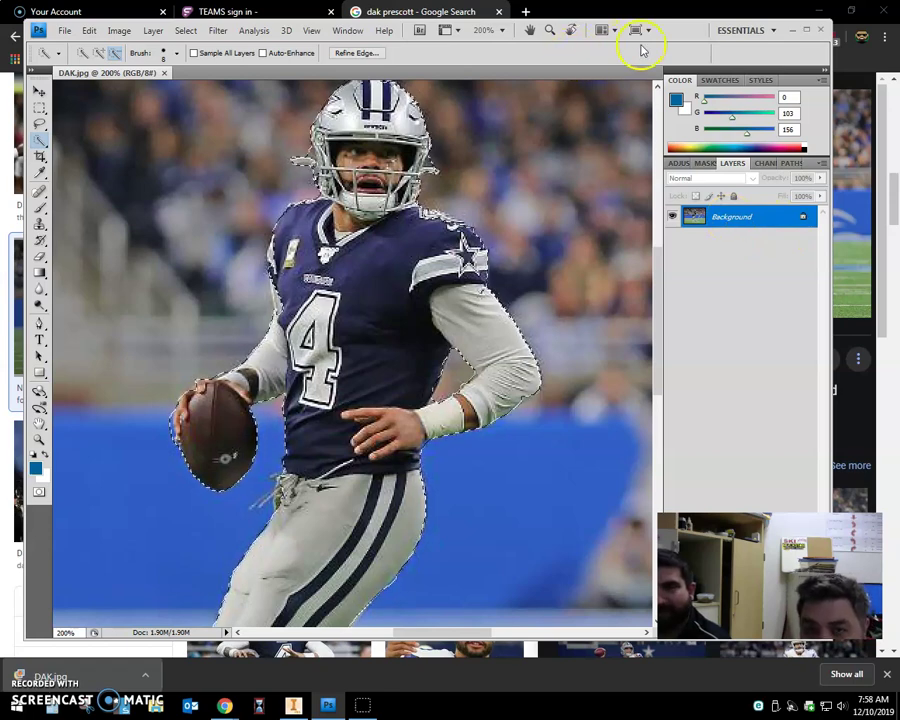
Copy the selected player onto a new Layer 1 with Layer via Copy
{"action": "left_click_drag", "start_coordinate": [672, 34], "coordinate": [648, 16]}
{"action": "left_click", "coordinate": [130, 14]}
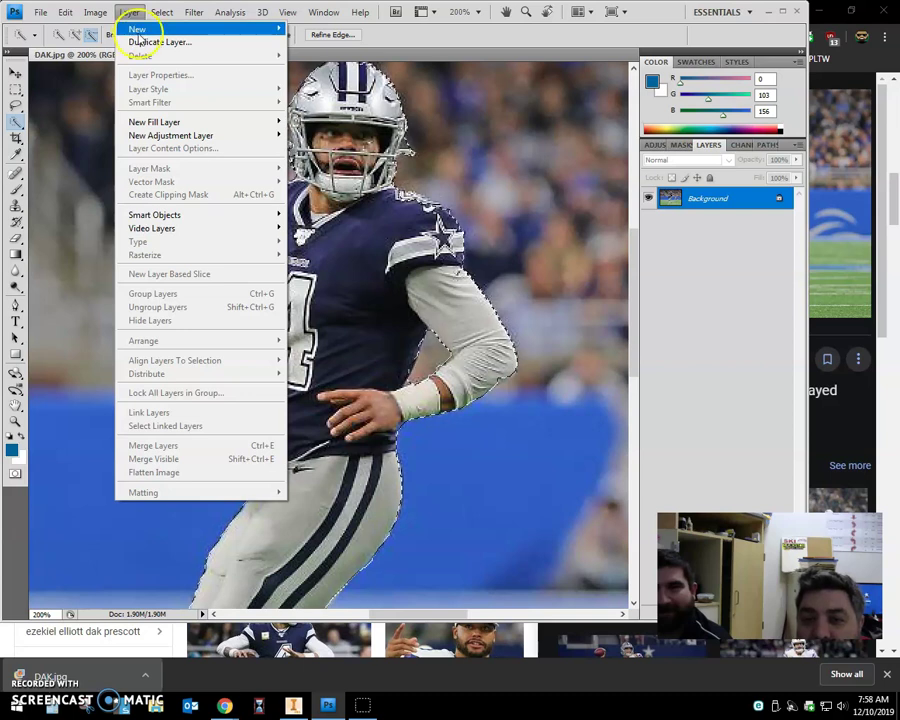
{"action": "left_click", "coordinate": [134, 28]}
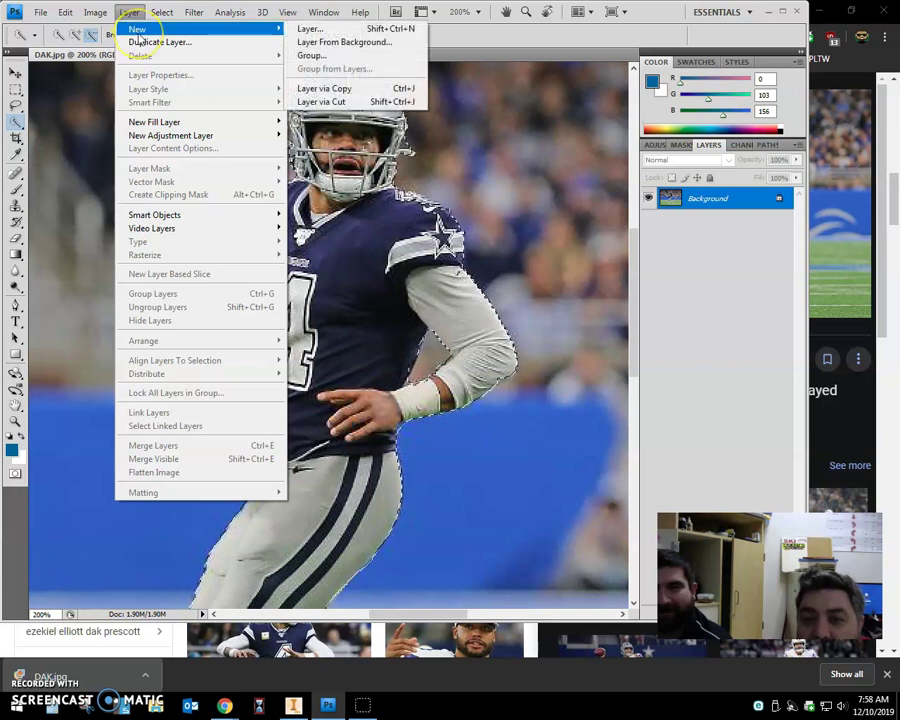
{"action": "left_click", "coordinate": [329, 95]}
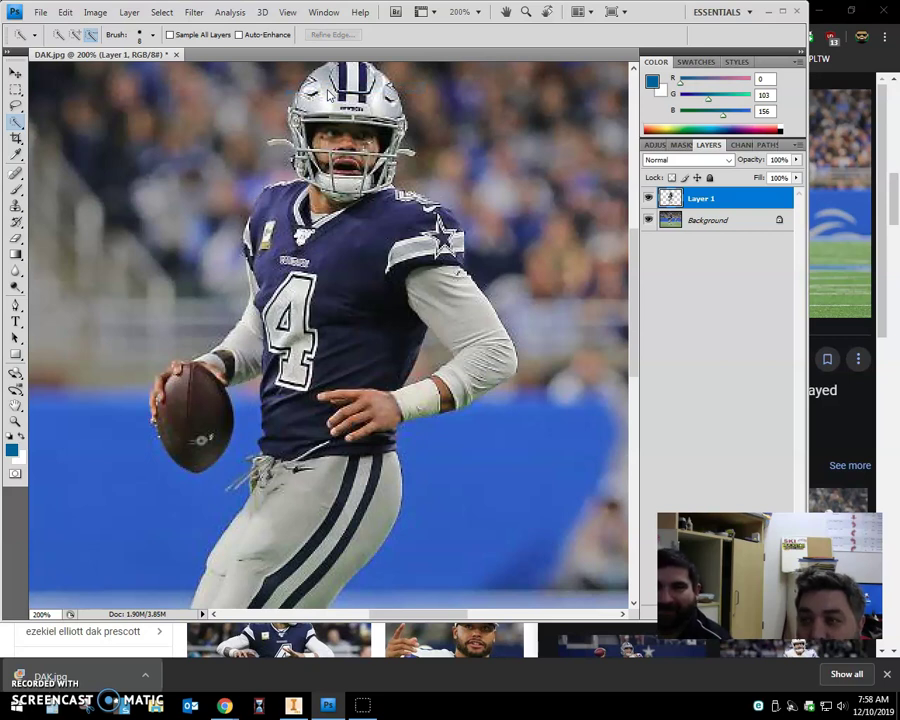
Hide the Background layer so only the cut-out player shows on transparency
{"action": "left_click", "coordinate": [650, 220]}
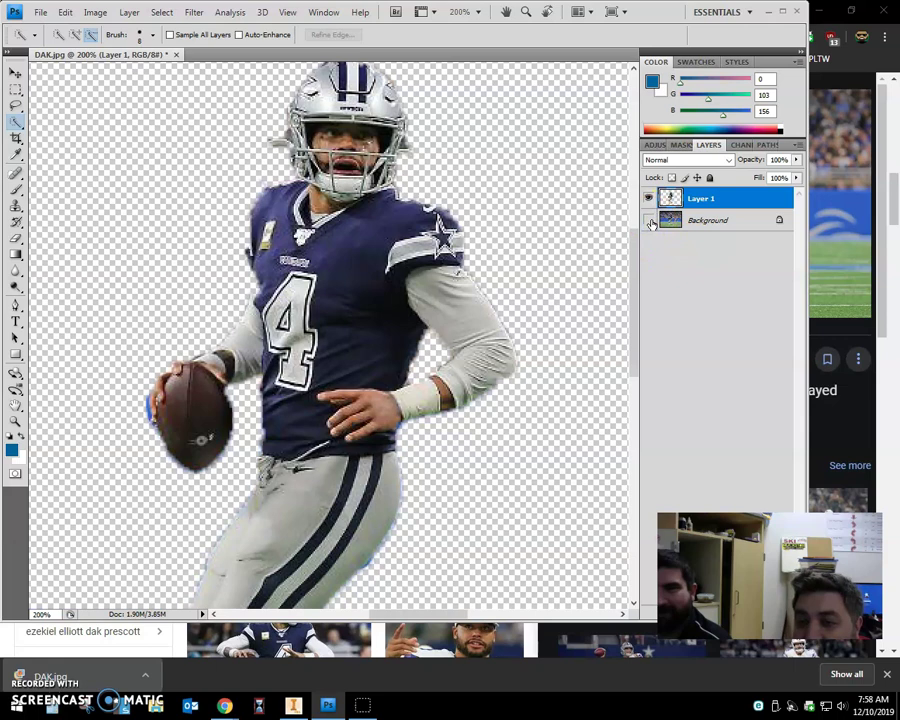
{"action": "left_click", "coordinate": [650, 221]}
{"action": "left_click", "coordinate": [649, 199]}
{"action": "left_click", "coordinate": [649, 199]}
{"action": "left_click", "coordinate": [649, 221]}
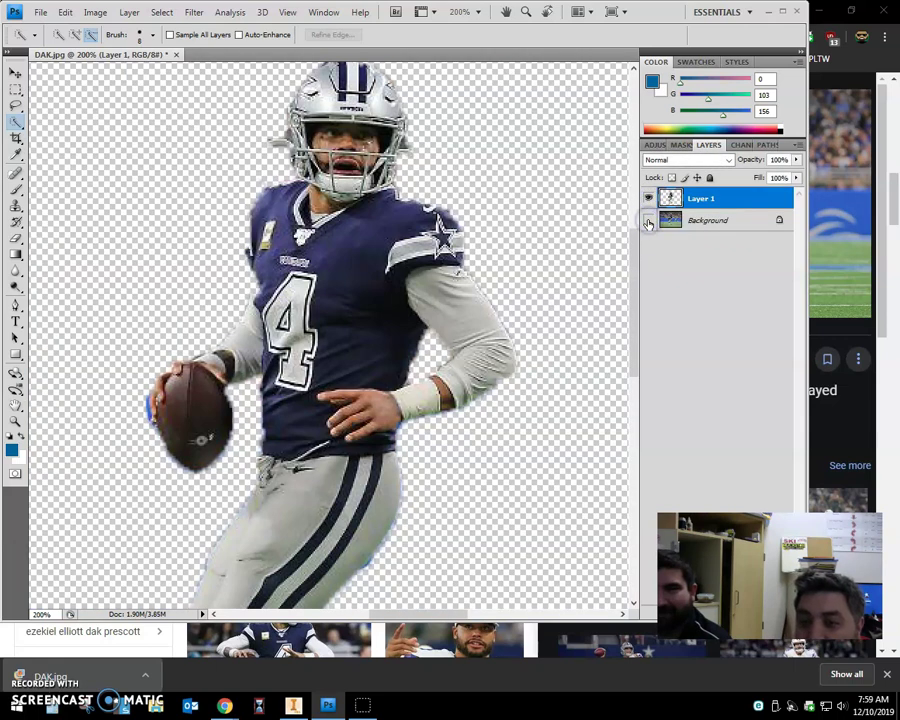
Save the transparent cut-out to Pictures as DAK.png, with no interlacing
{"action": "key", "text": "ctrl+minus"}
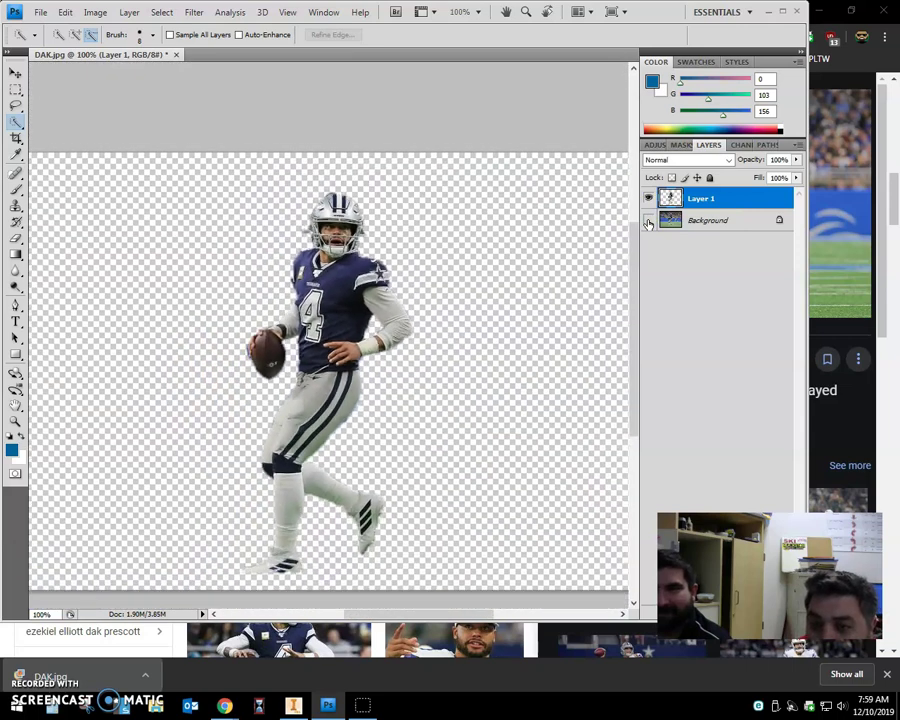
{"action": "key", "text": "ctrl+minus"}
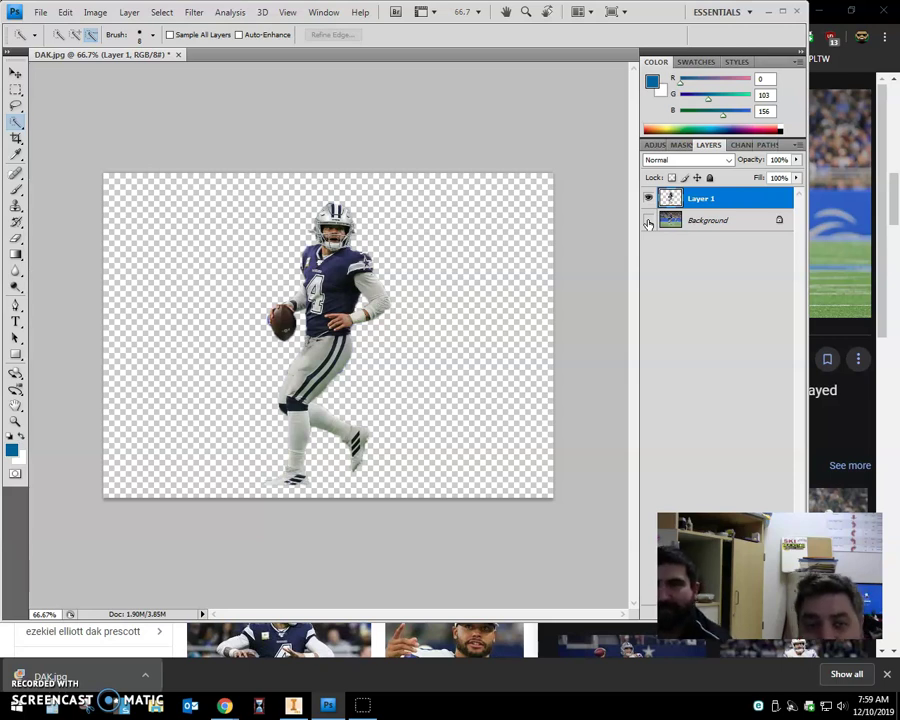
{"action": "left_click", "coordinate": [44, 13]}
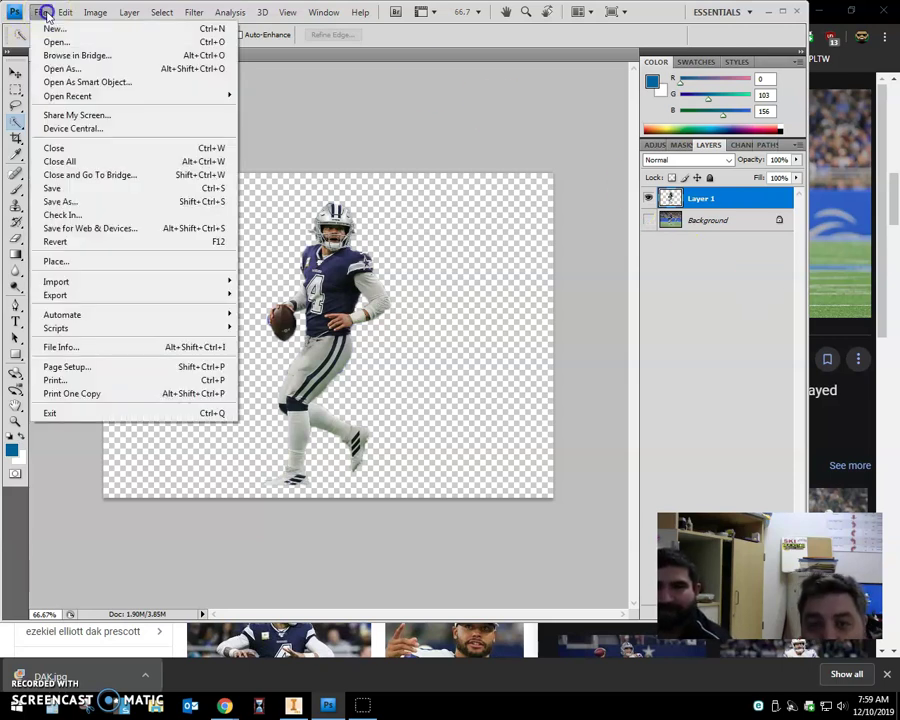
{"action": "left_click", "coordinate": [100, 202]}
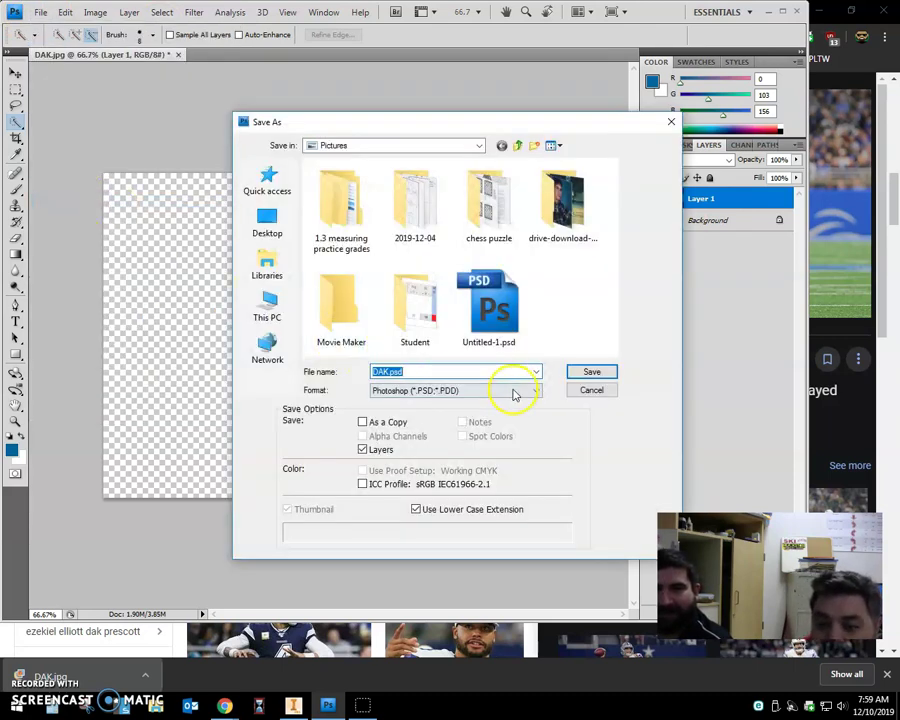
{"action": "left_click", "coordinate": [536, 391]}
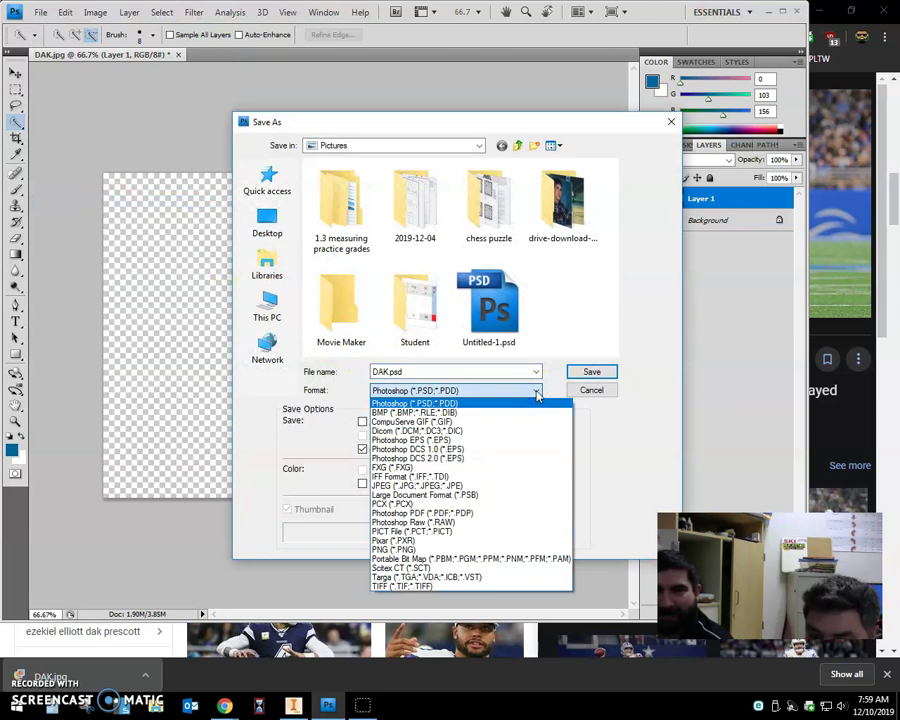
{"action": "left_click", "coordinate": [401, 550]}
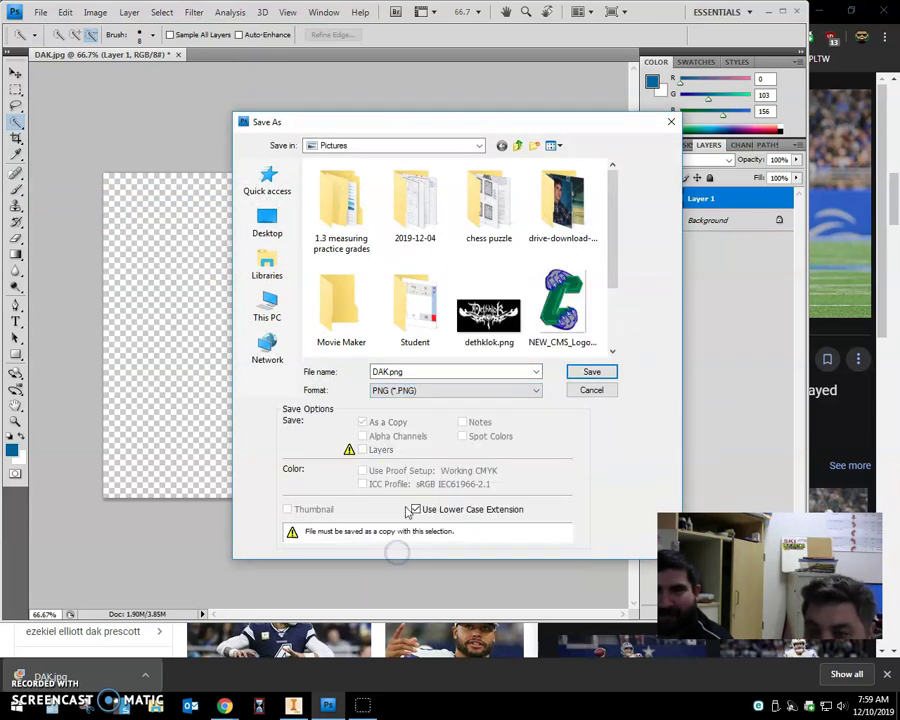
{"action": "left_click", "coordinate": [594, 374]}
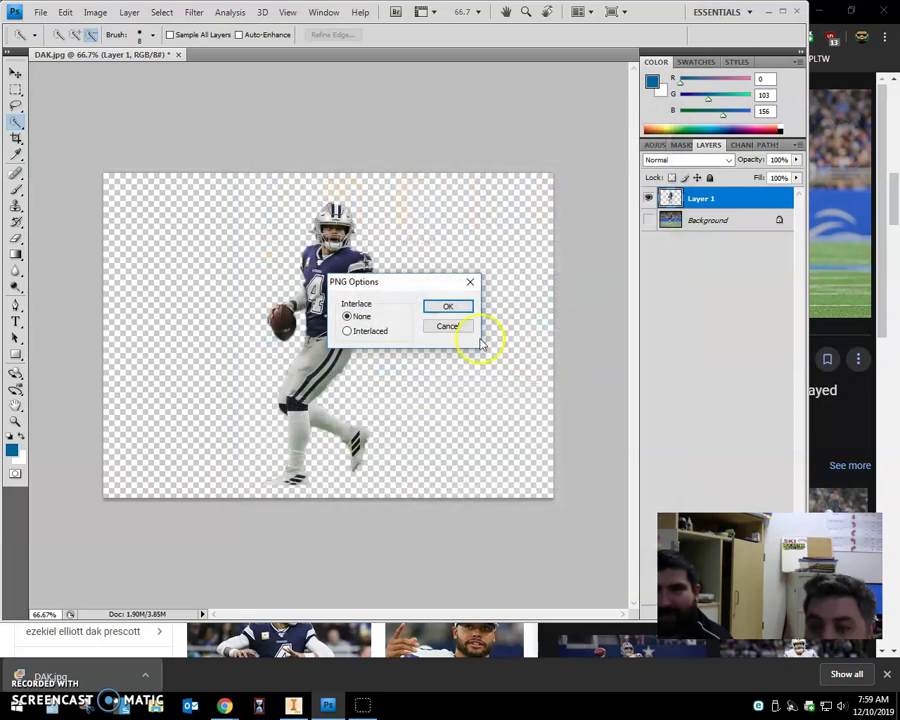
{"action": "left_click", "coordinate": [446, 307]}
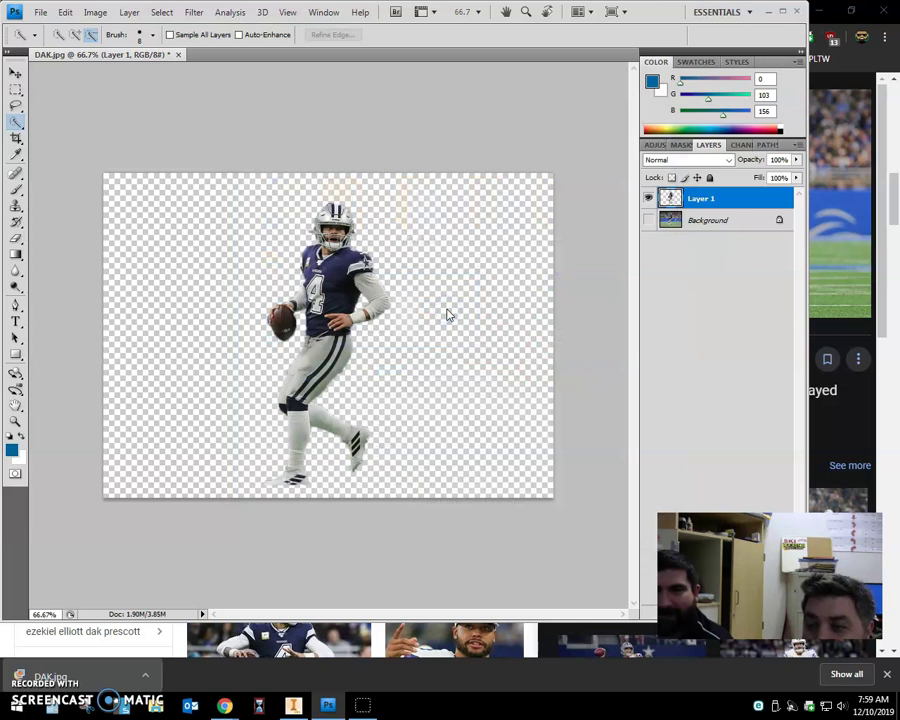
Show and select the Background layer, then add a Black & White adjustment with Greens at 43
{"action": "left_click", "coordinate": [649, 220]}
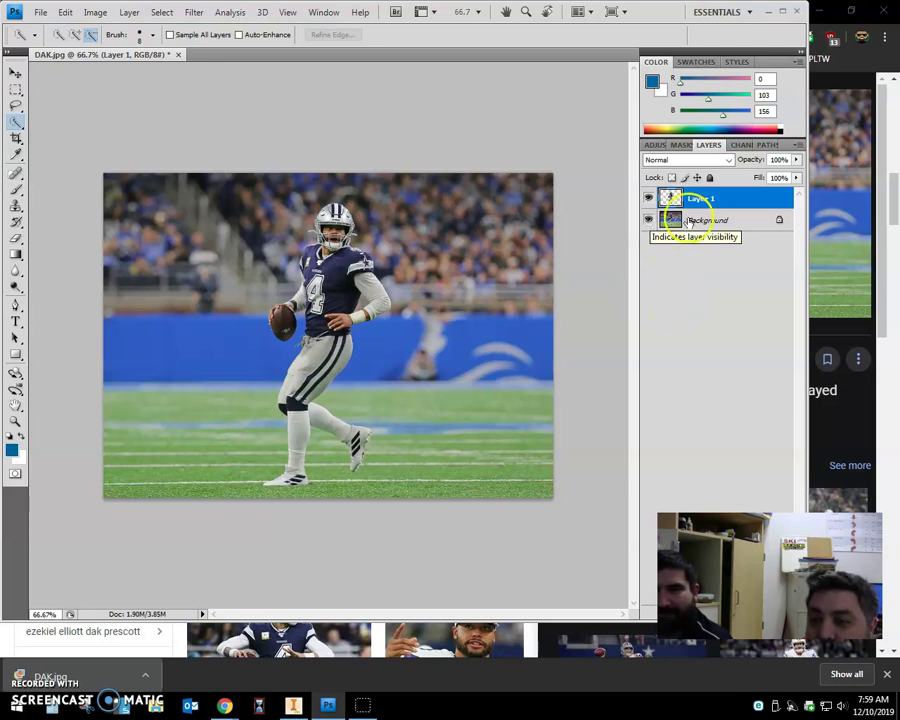
{"action": "left_click", "coordinate": [723, 221]}
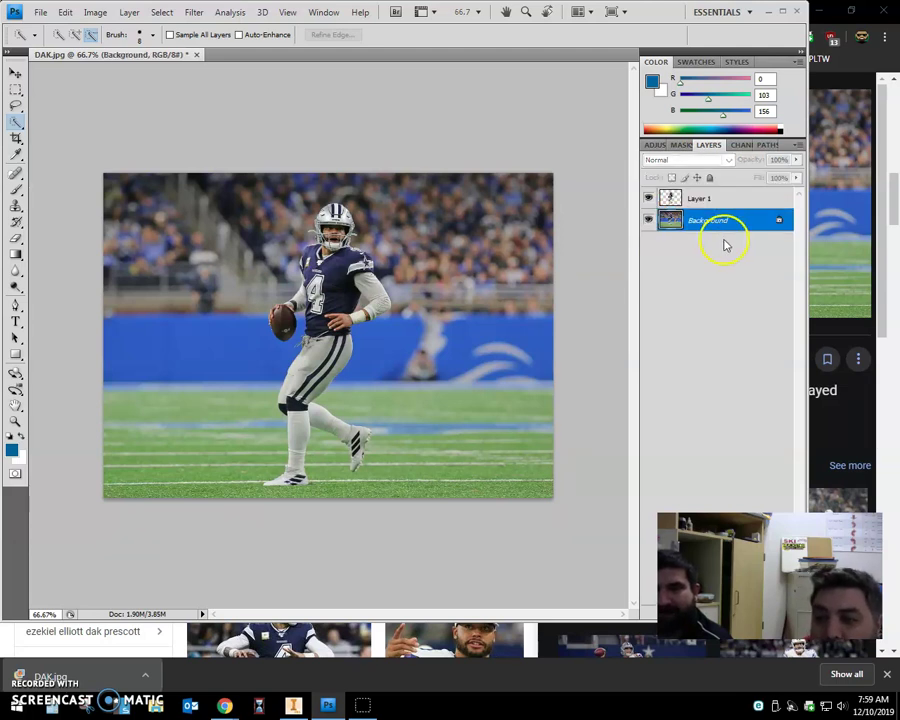
{"action": "left_click", "coordinate": [655, 145]}
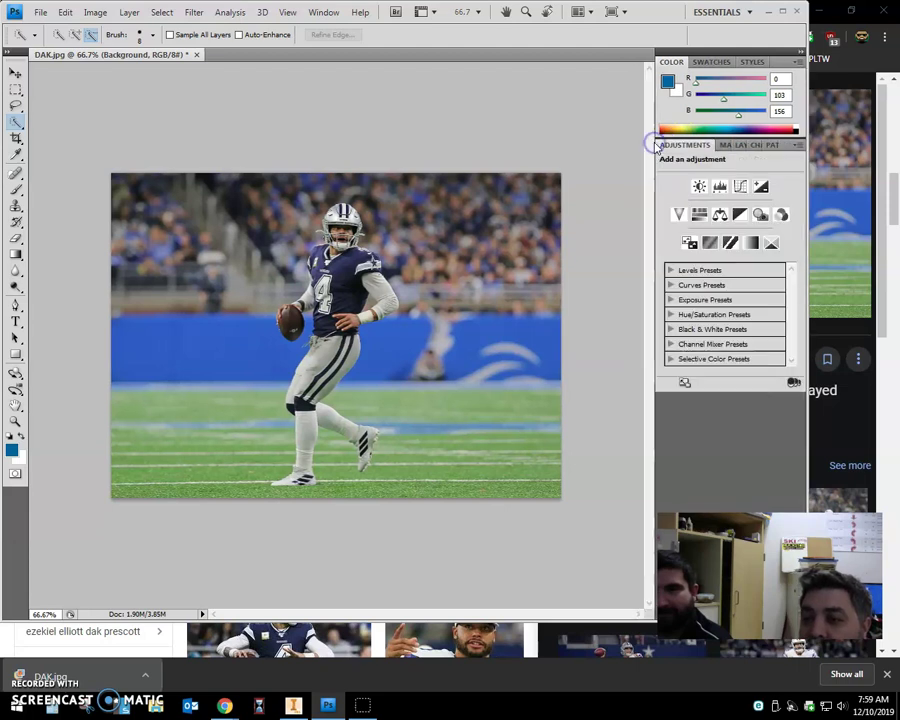
{"action": "left_click", "coordinate": [740, 216]}
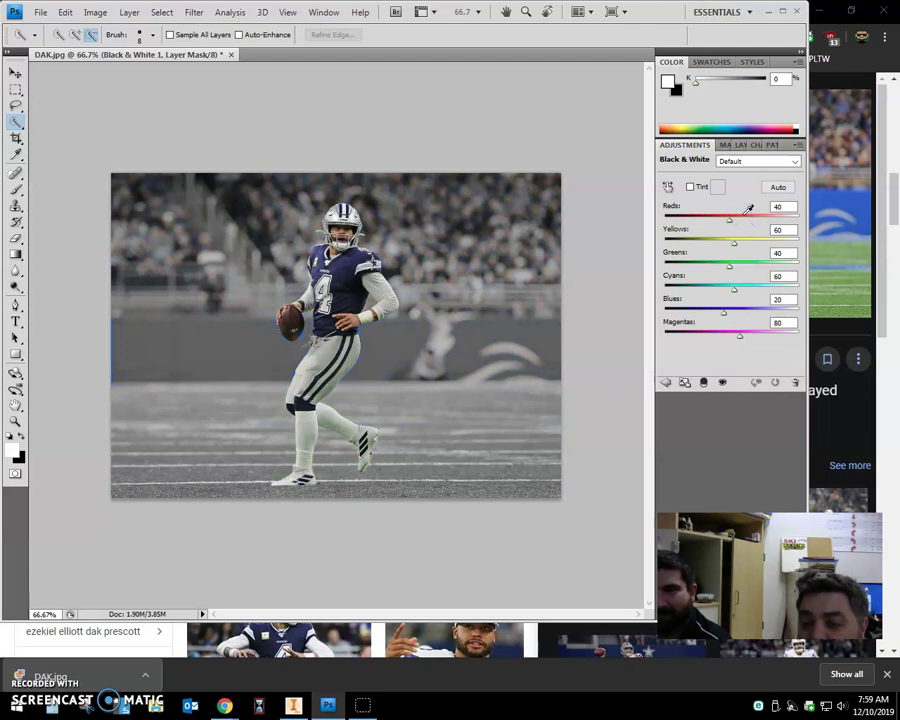
{"action": "left_click", "coordinate": [750, 232]}
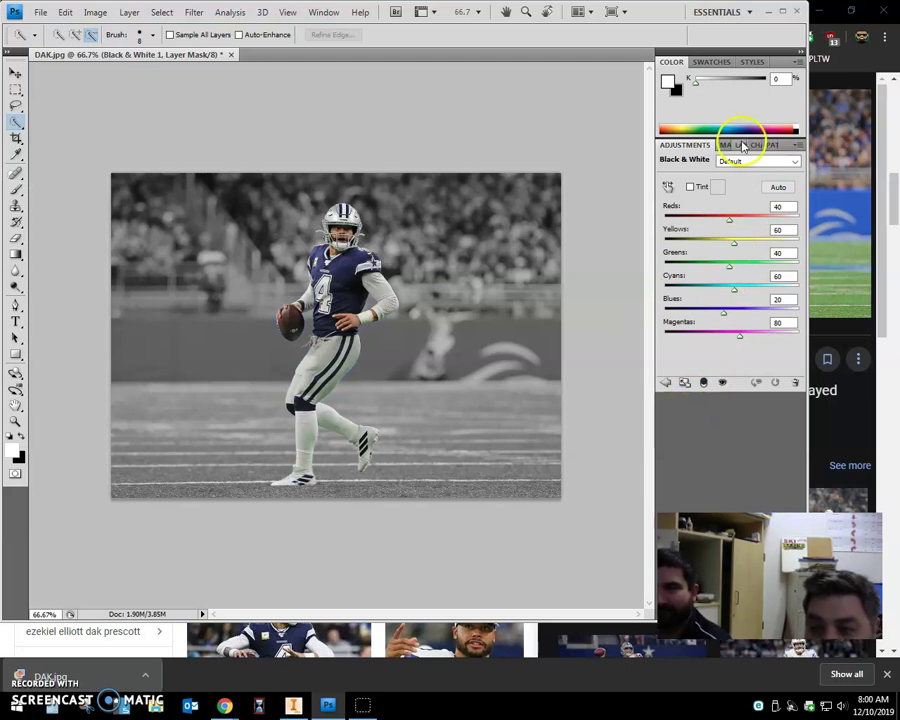
{"action": "mouse_move", "coordinate": [729, 267]}
{"action": "left_mouse_down"}
{"action": "mouse_move", "coordinate": [802, 266]}
{"action": "mouse_move", "coordinate": [609, 267]}
{"action": "mouse_move", "coordinate": [806, 268]}
{"action": "mouse_move", "coordinate": [731, 267]}
{"action": "left_mouse_up"}
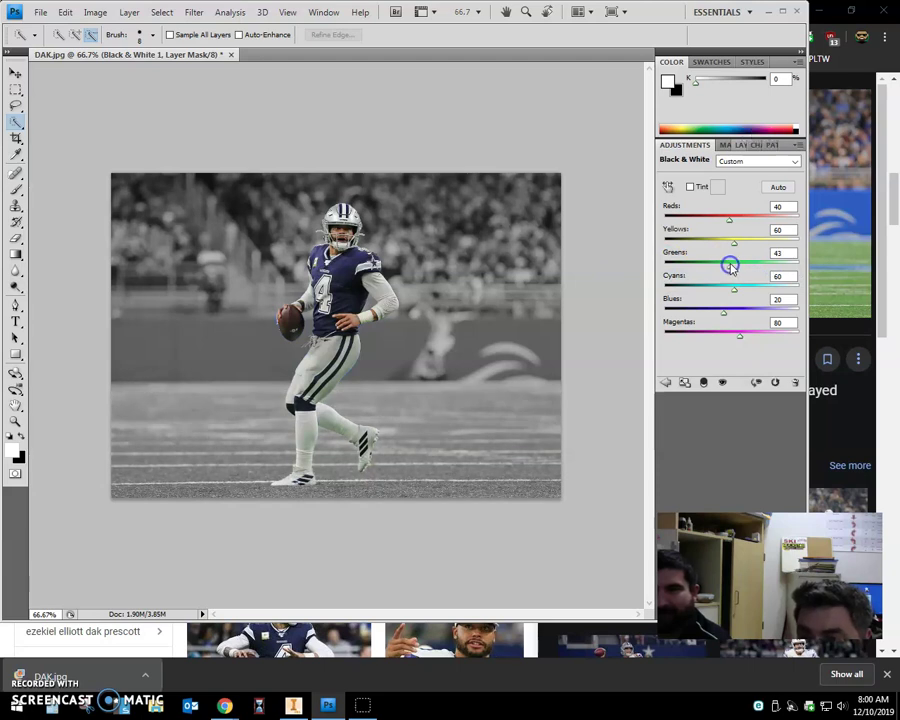
{"action": "left_click", "coordinate": [740, 146]}
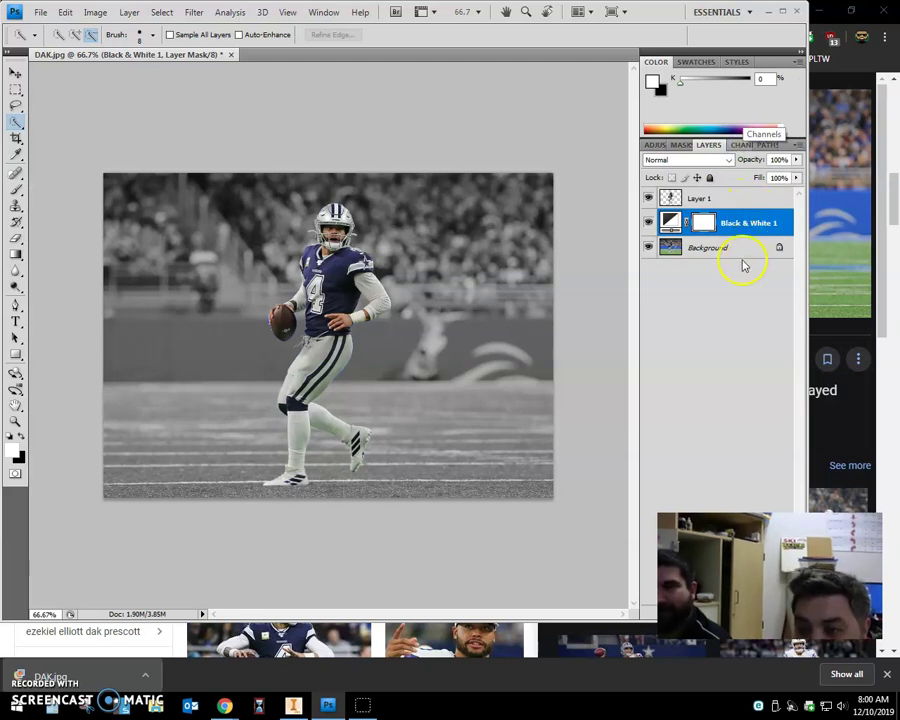
{"action": "left_click", "coordinate": [667, 222]}
{"action": "left_click", "coordinate": [750, 196]}
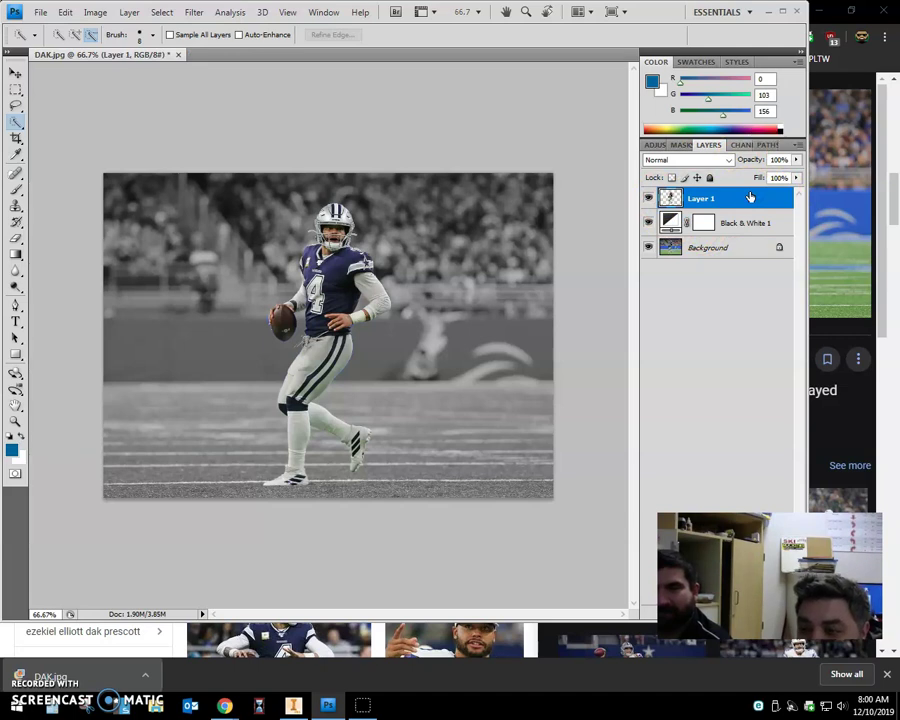
{"action": "left_click", "coordinate": [717, 247]}
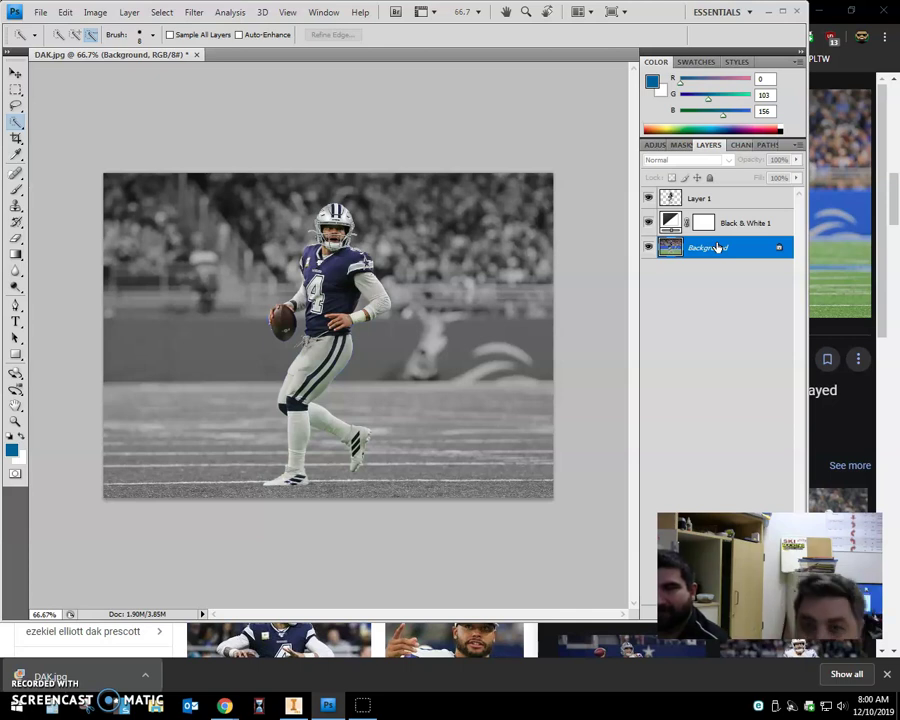
{"action": "left_click_drag", "start_coordinate": [717, 247], "coordinate": [694, 259]}
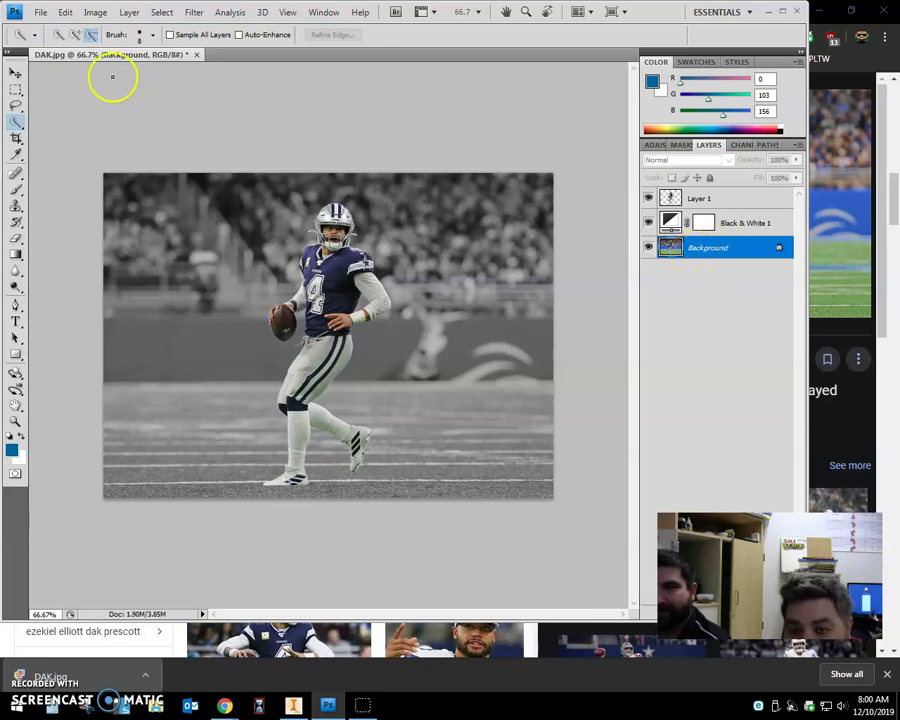
Save the composite in JPEG format as DAK.jpg, replacing the existing file
{"action": "left_click", "coordinate": [40, 12]}
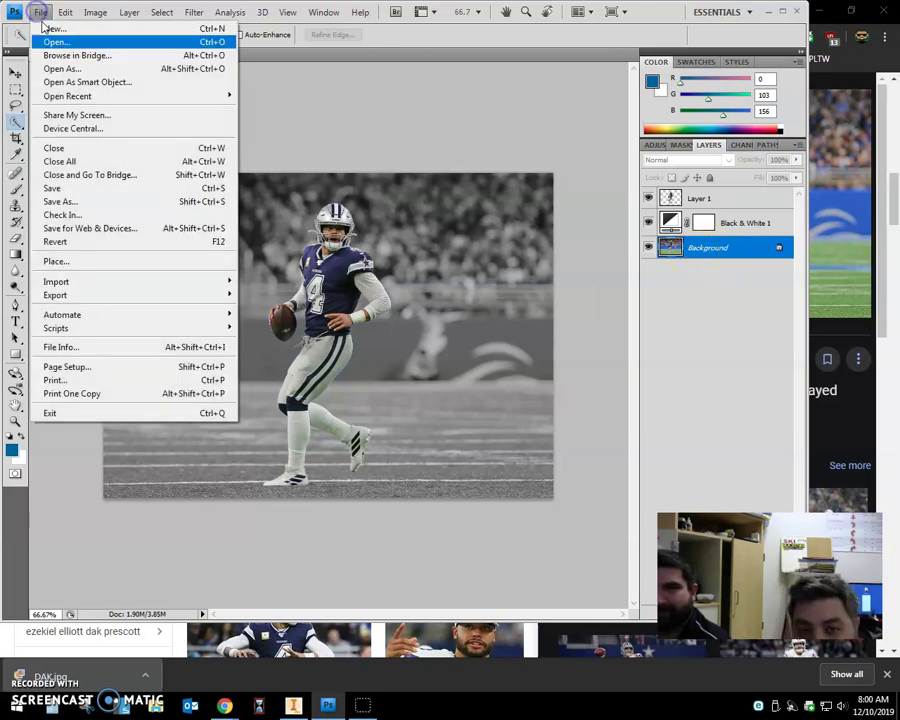
{"action": "left_click", "coordinate": [95, 201]}
{"action": "left_click", "coordinate": [510, 388]}
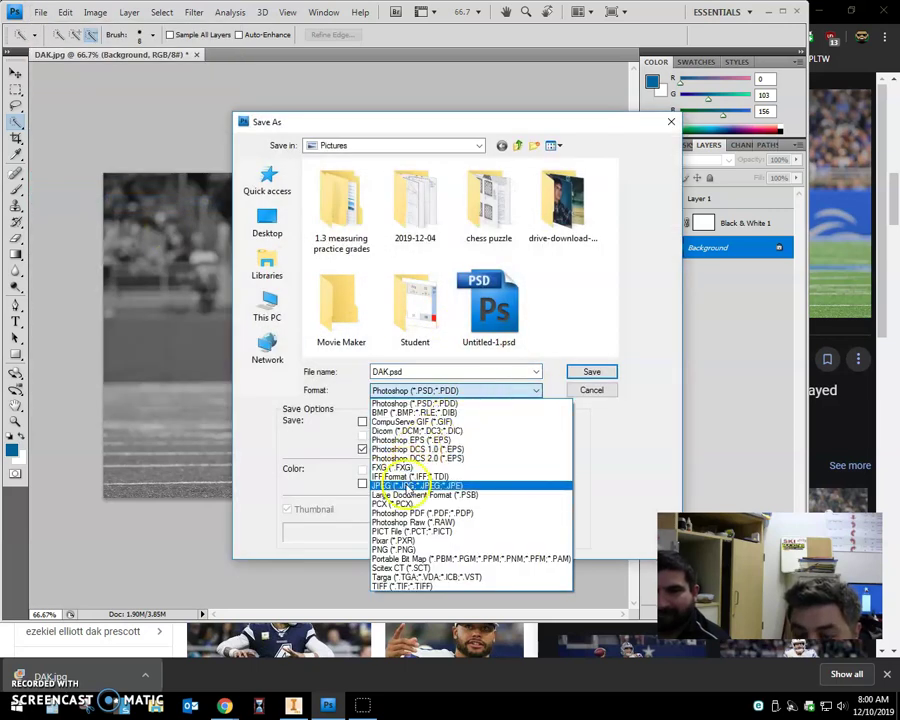
{"action": "left_click", "coordinate": [385, 486]}
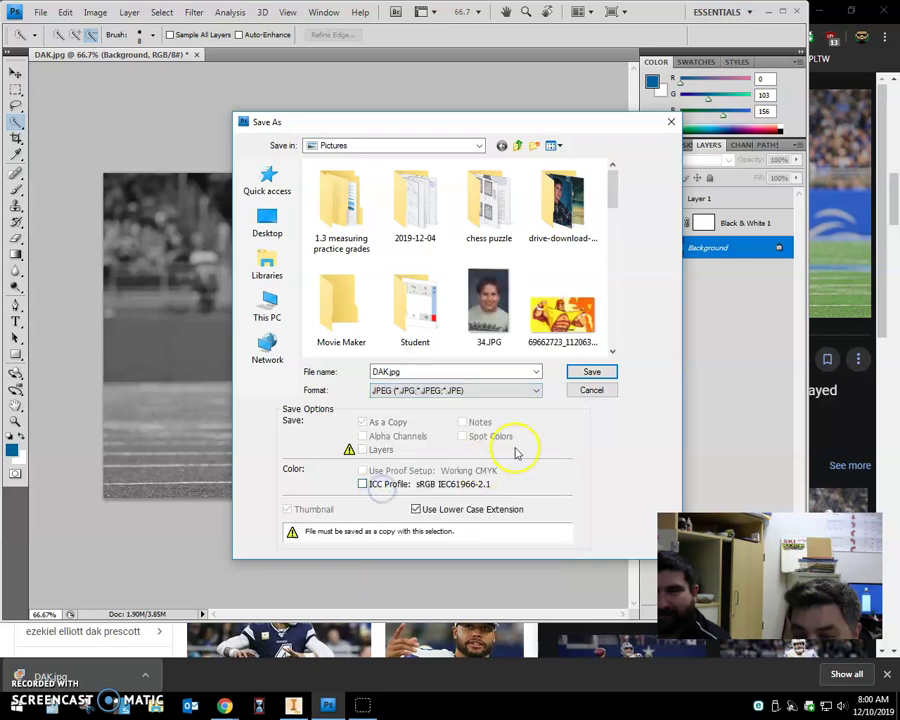
{"action": "left_click", "coordinate": [598, 372]}
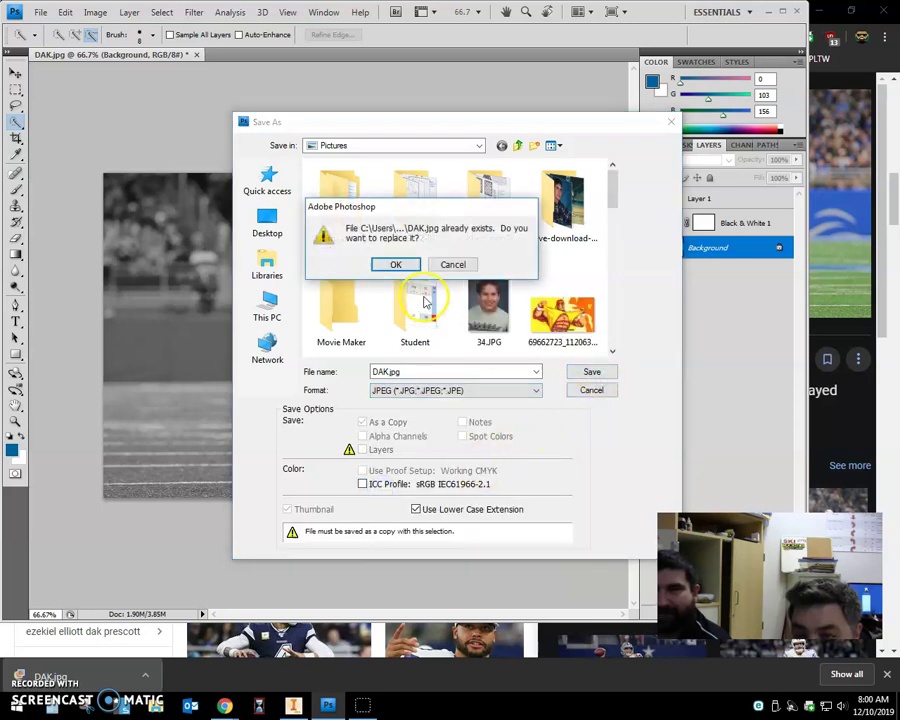
{"action": "left_click", "coordinate": [402, 263]}
{"action": "key", "text": "h"}
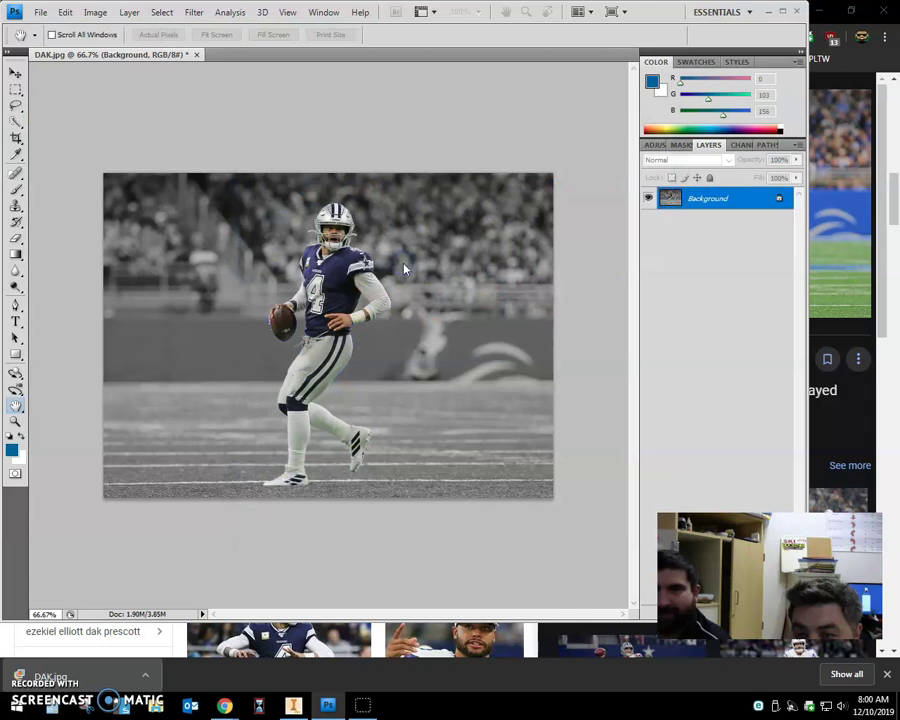